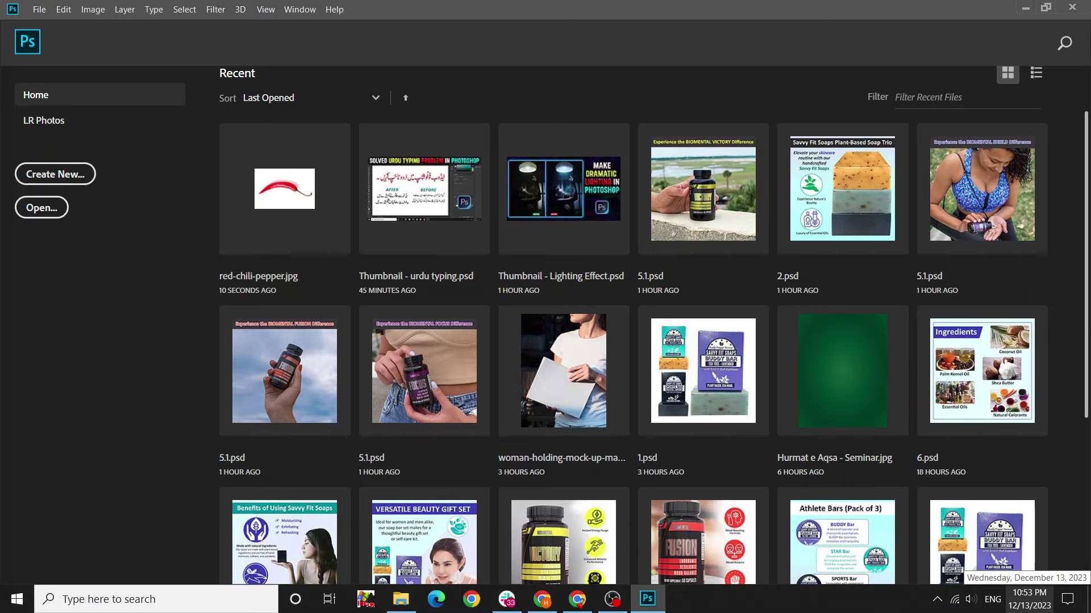
- Open red-chili-pepper.jpg from the Downloads folder in Photoshop by dragging it in
click(400, 599)
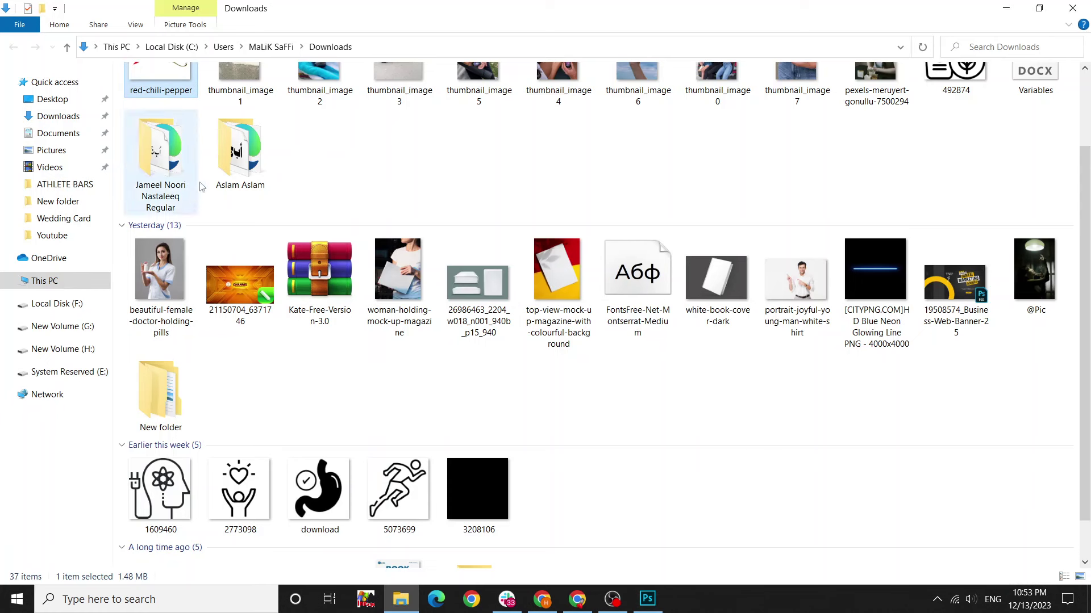
mouse_move(171, 76)
mouse_down()
mouse_move(117, 255)
mouse_move(72, 185)
mouse_up()
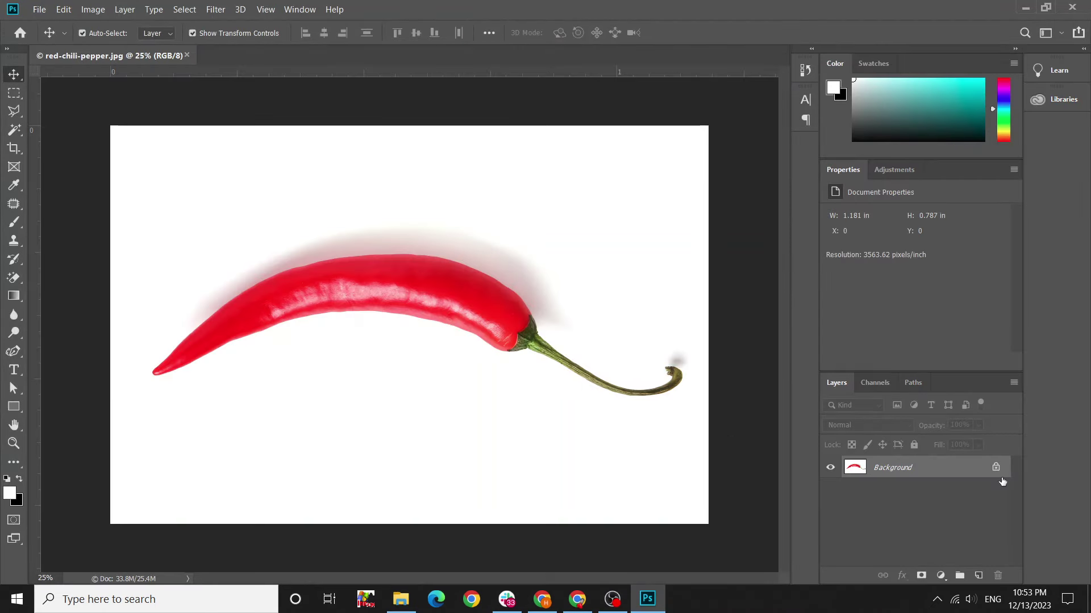
- Unlock the Background into Layer 0 and flip the chili horizontally and vertically
click(996, 467)
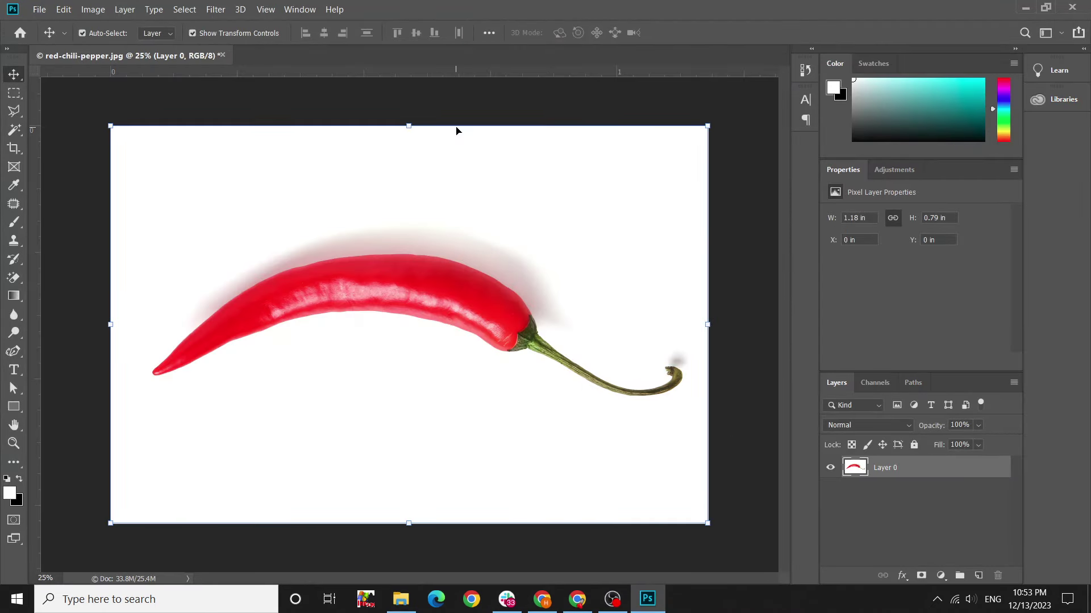
key(ctrl+t)
right_click(439, 169)
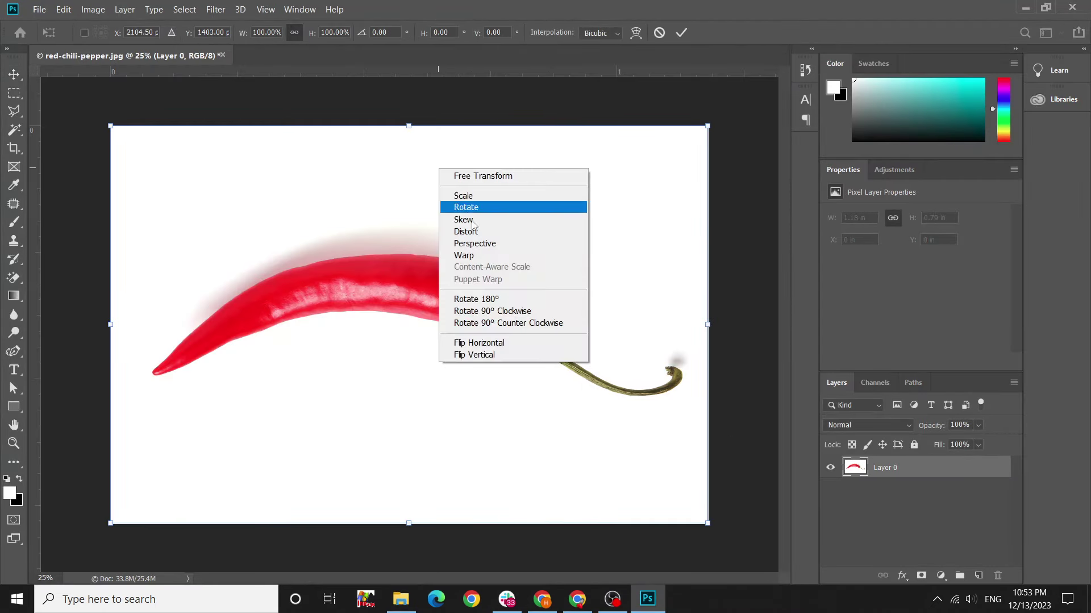
click(509, 343)
right_click(481, 301)
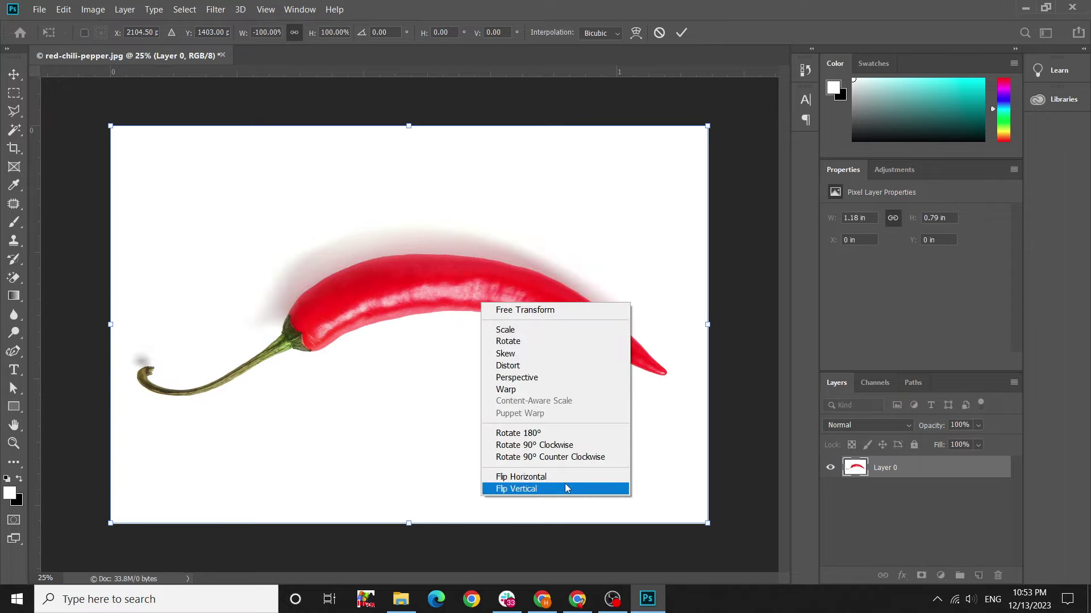
click(565, 489)
click(14, 277)
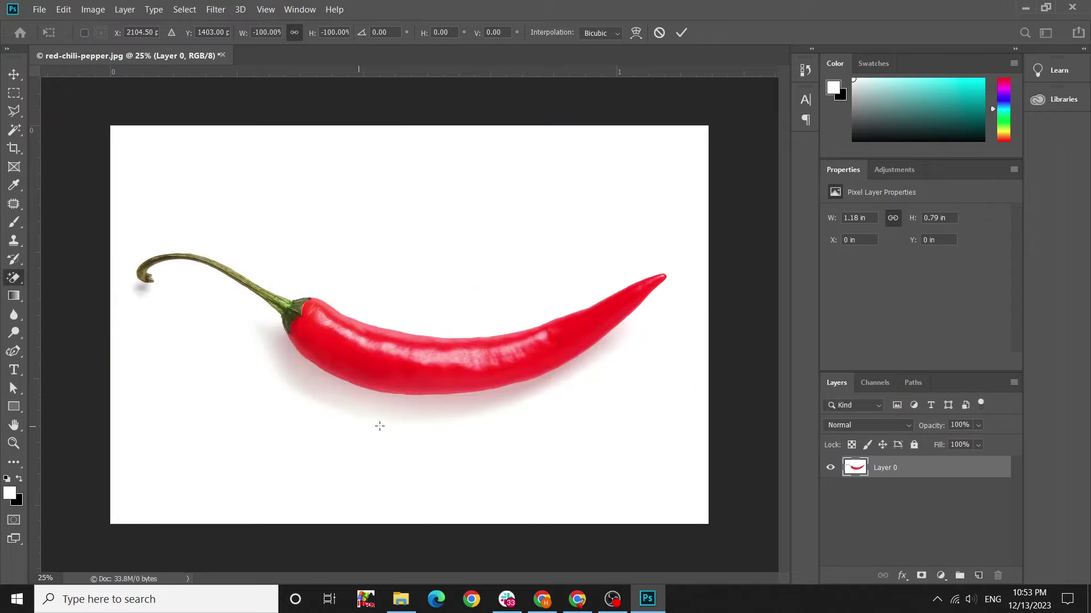
- Erase the white backdrop with the Magic Eraser and add a new layer below Layer 0
click(392, 407)
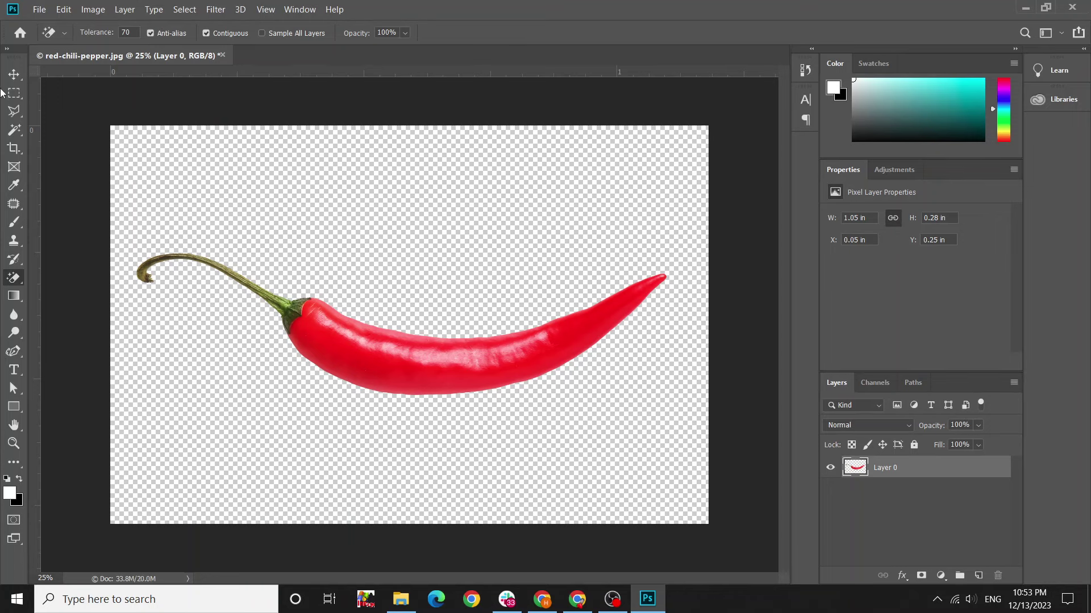
click(13, 73)
click(977, 576)
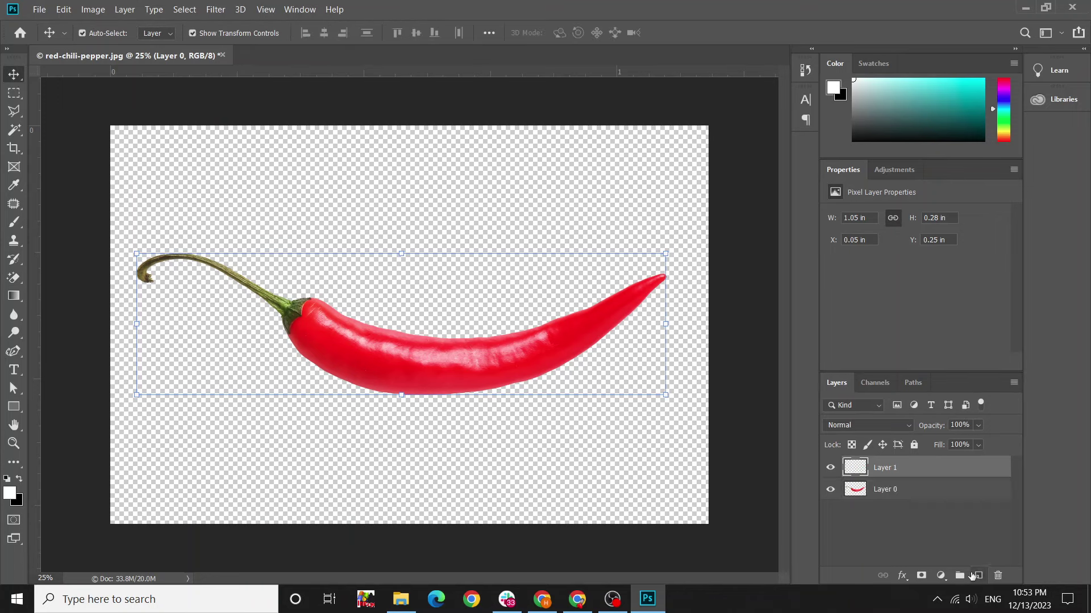
drag(937, 468, 943, 508)
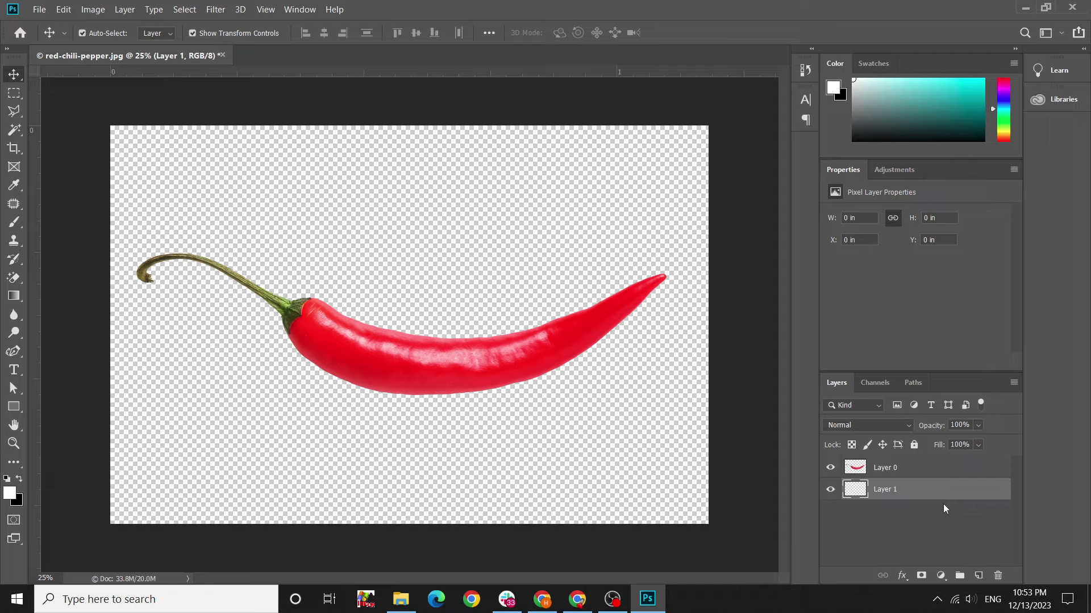
- Fill the new Layer 1 with white and lock it
key(alt+BackSpace)
click(914, 445)
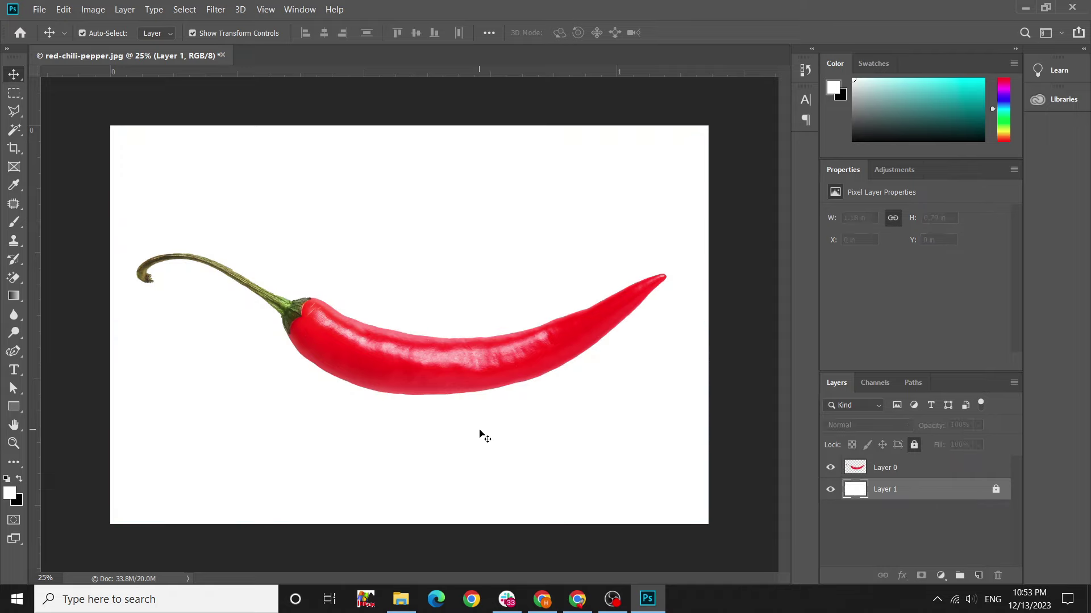
click(480, 434)
click(472, 381)
click(494, 443)
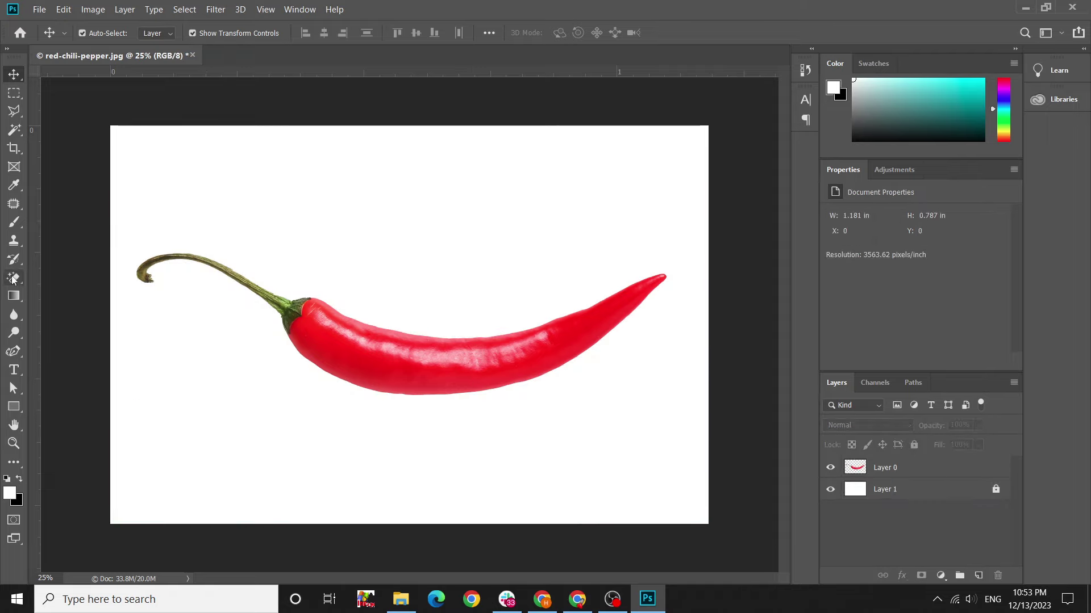
- Type ENOUGH in bold black and move it down onto the pepper's body
click(17, 372)
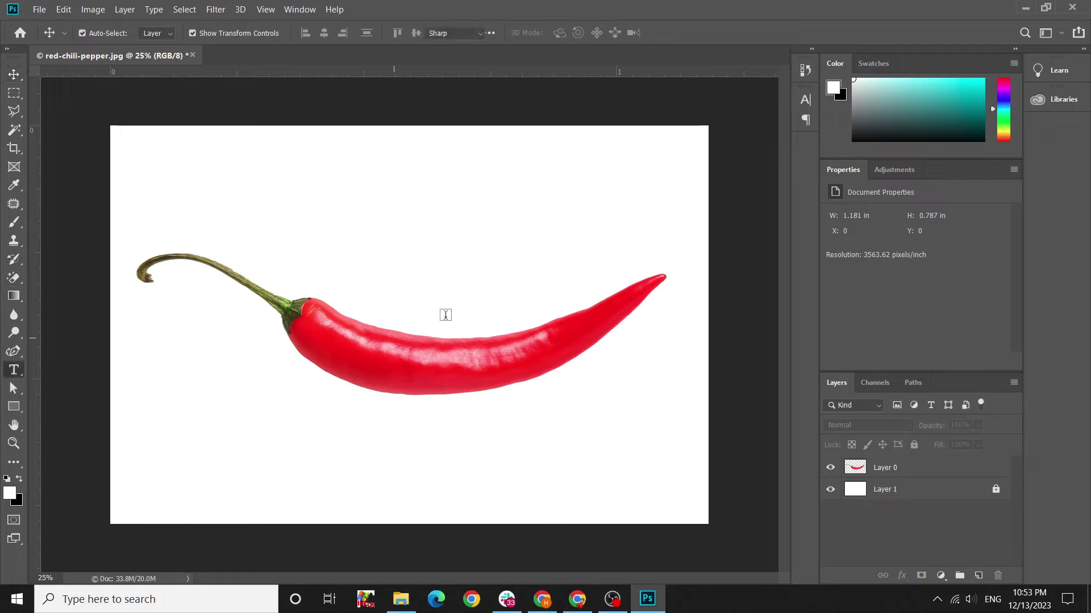
click(447, 298)
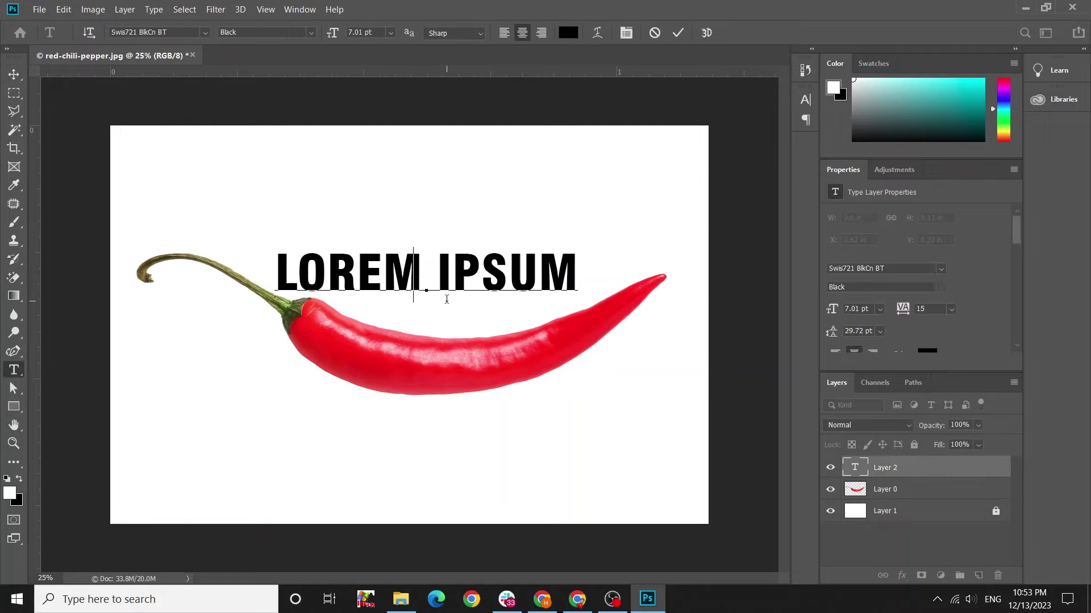
text(ENOUGH)
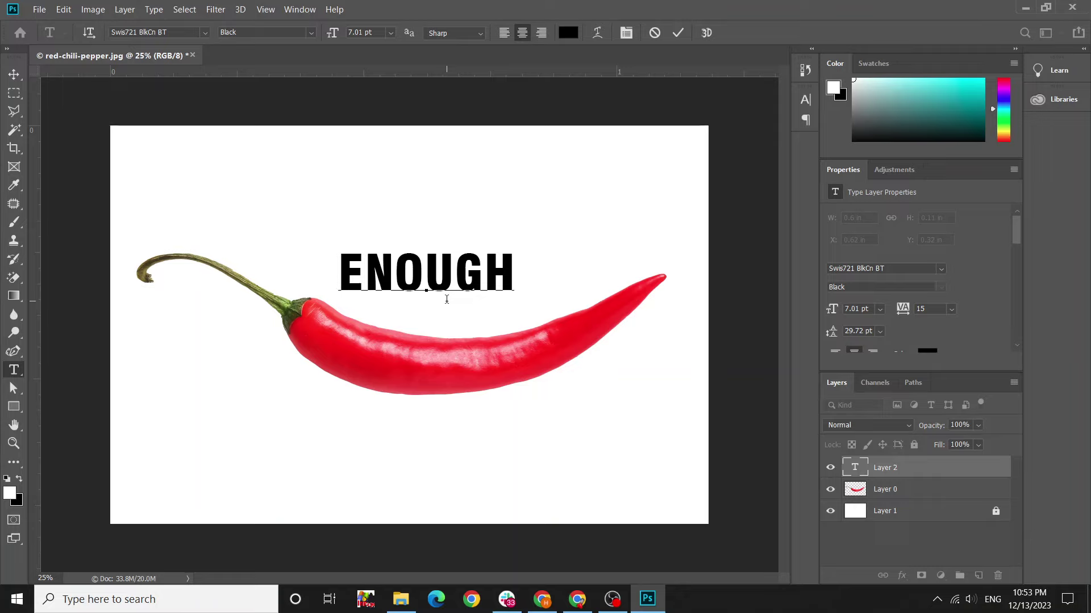
click(4, 68)
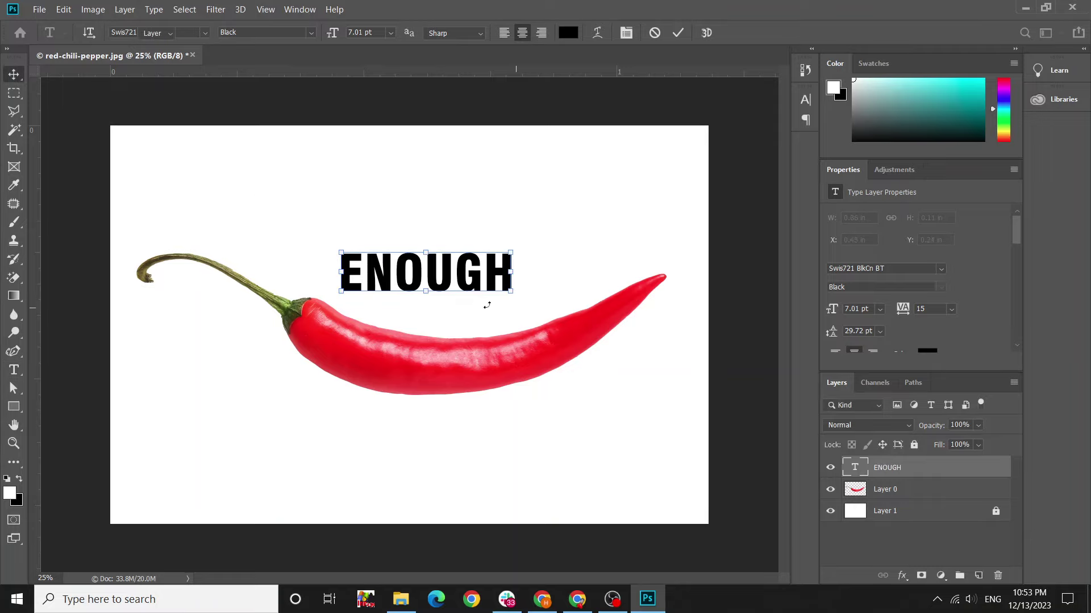
drag(457, 279, 471, 376)
- Scale the ENOUGH text up to about 142% with Free Transform
key(ctrl+t)
drag(442, 332, 442, 329)
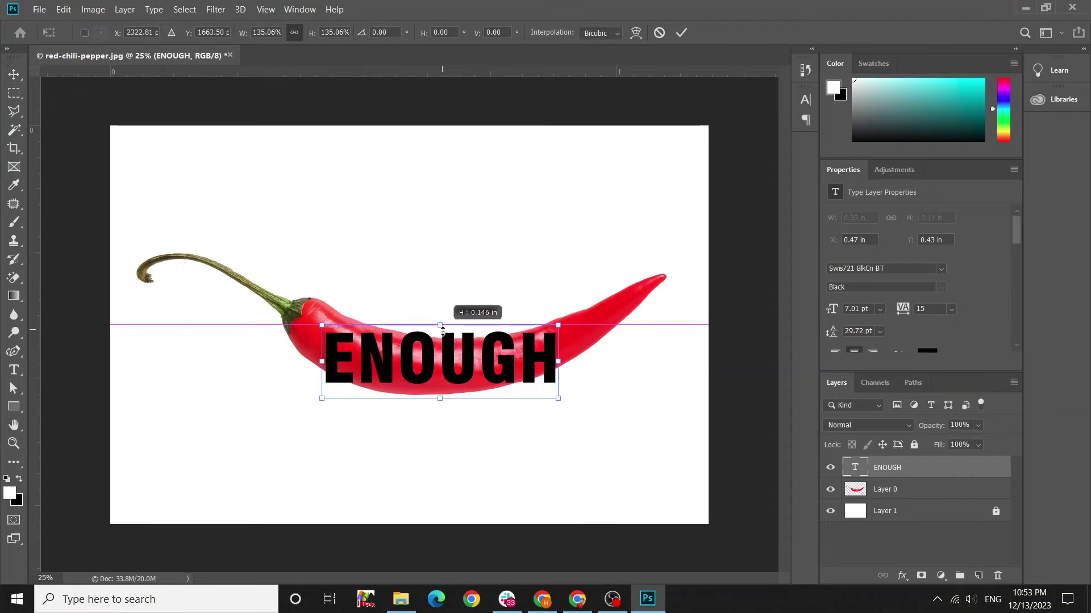
scroll(457, 336, up, 1)
scroll(458, 336, up, 2)
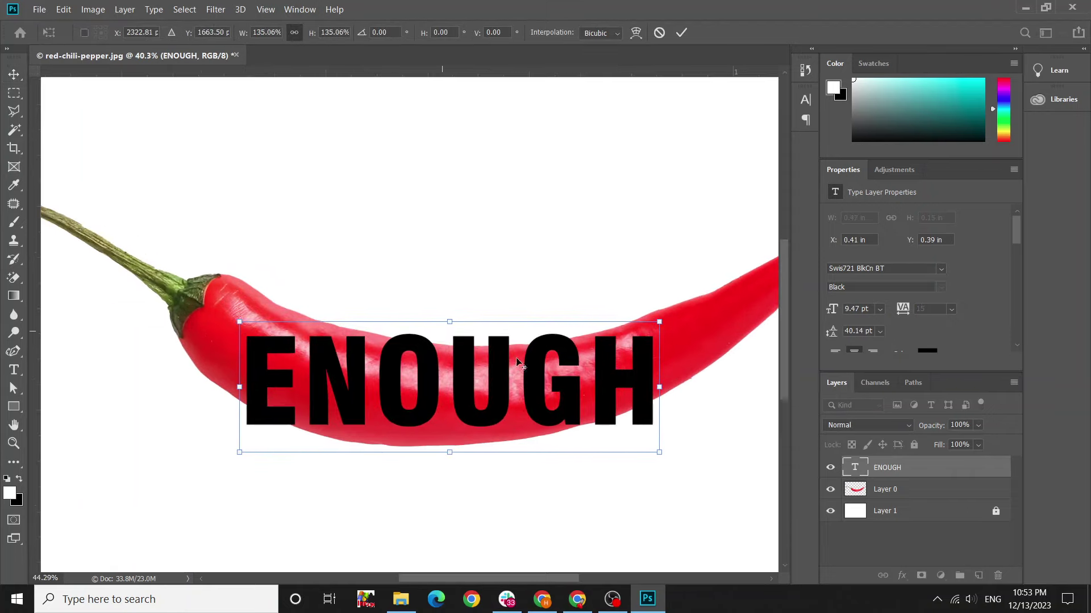
scroll(457, 337, up, 2)
scroll(535, 373, down, 1)
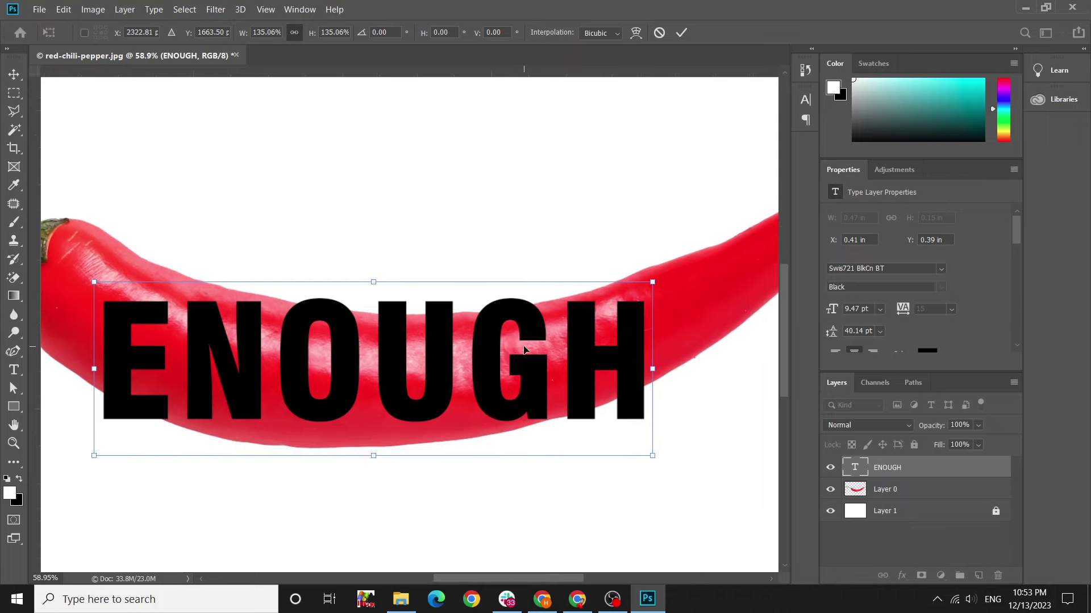
drag(374, 286, 374, 273)
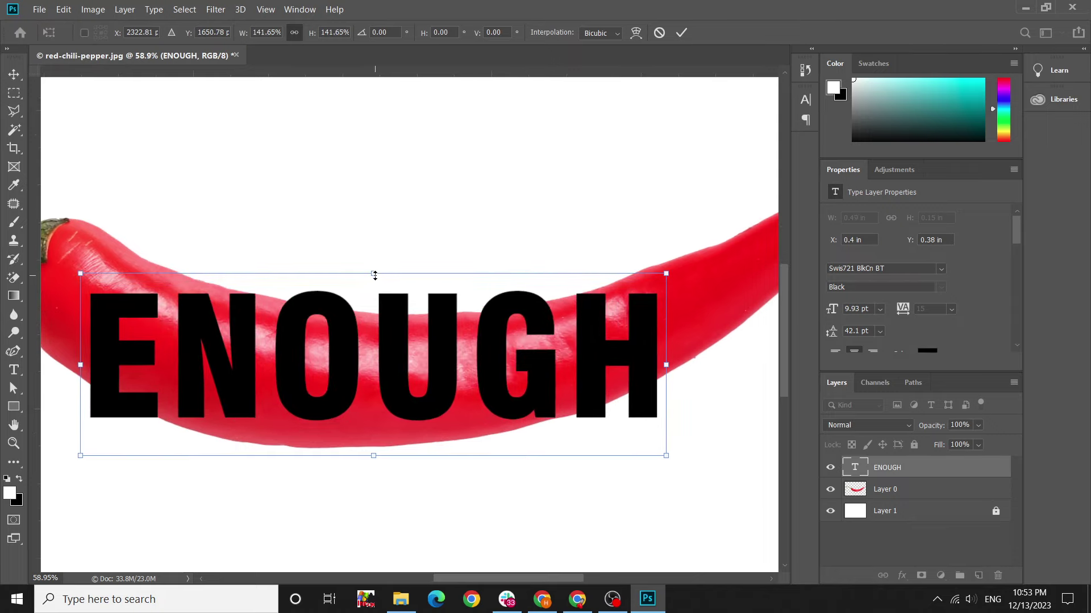
scroll(396, 309, down, 1)
scroll(351, 249, down, 1)
scroll(351, 248, up, 1)
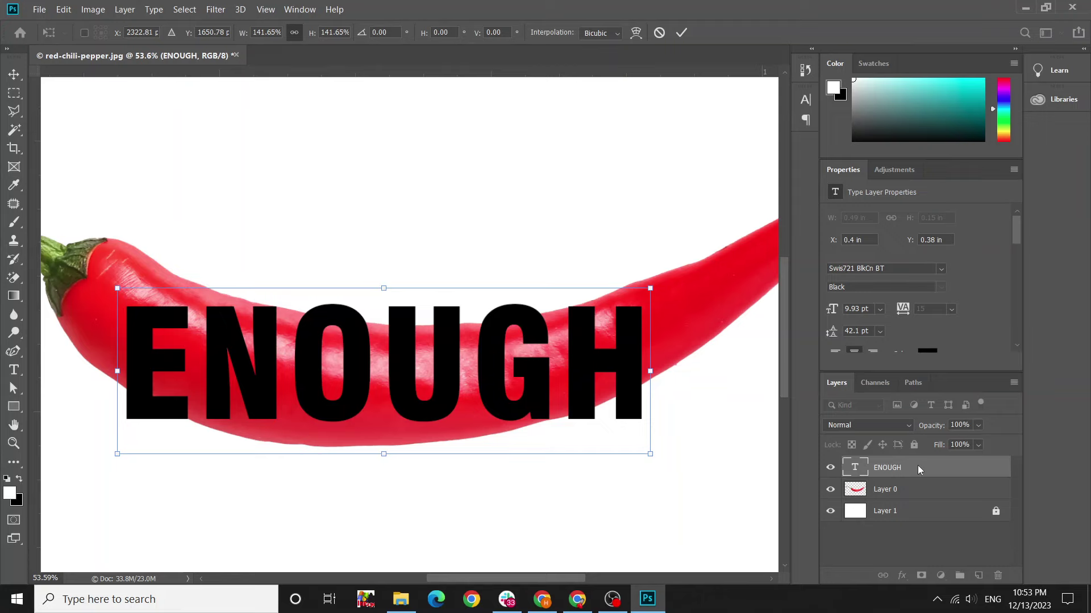
- Commit the resize and rasterize the ENOUGH type layer
key(Return)
right_click(946, 473)
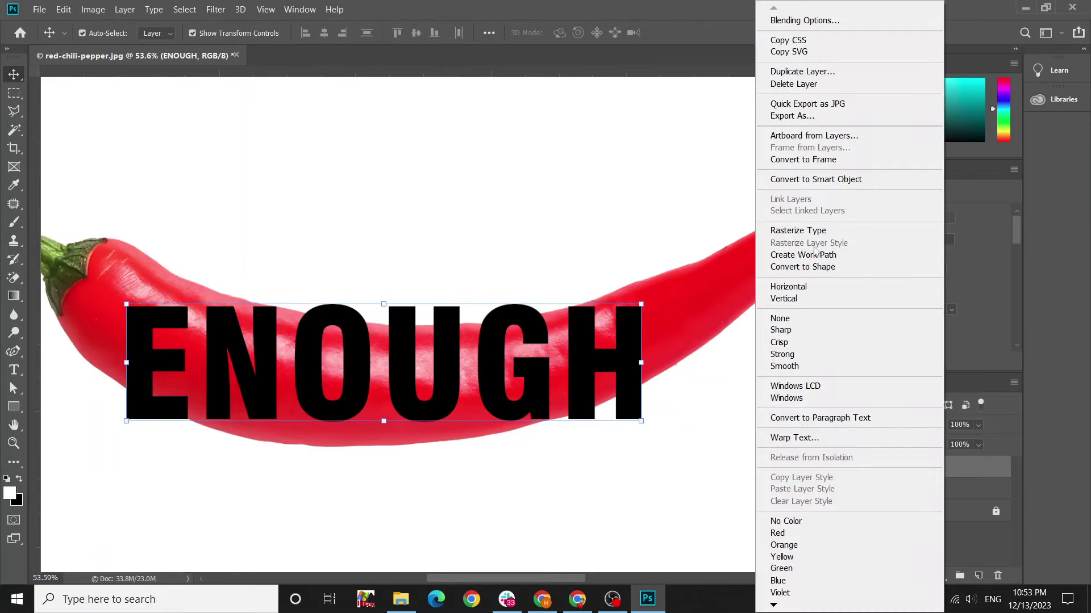
click(825, 230)
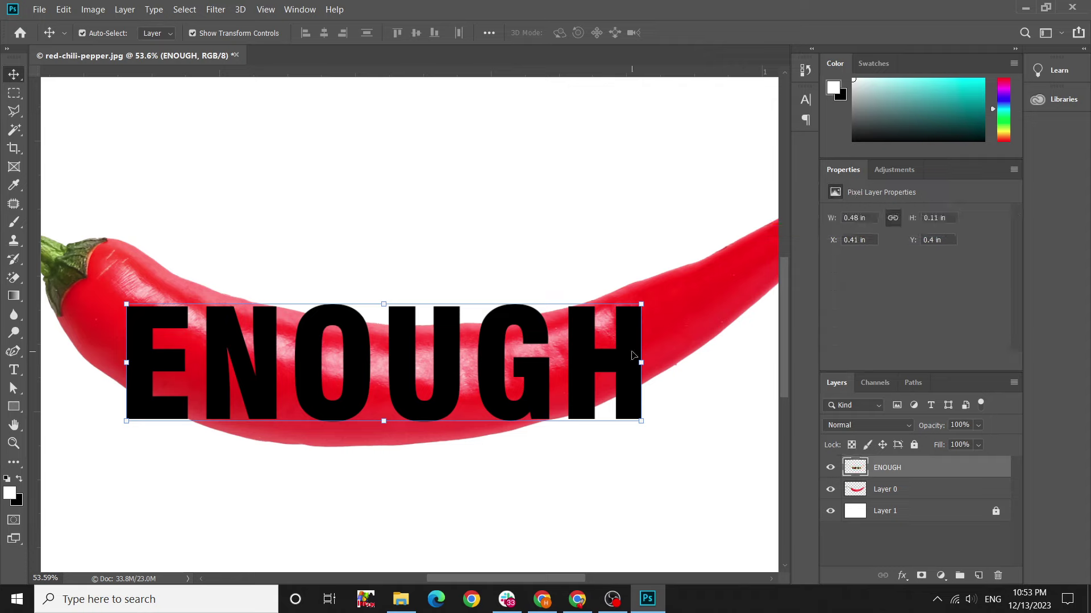
- Reselect the ENOUGH layer and start a Free Transform with its options menu
right_click(632, 353)
click(581, 305)
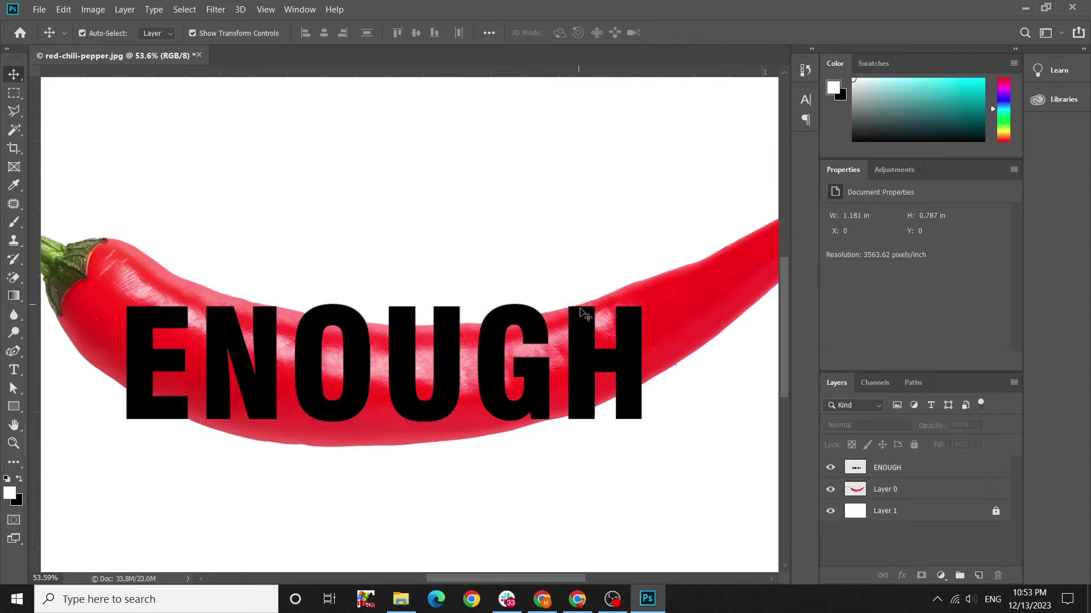
click(572, 308)
key(ctrl+t)
right_click(577, 316)
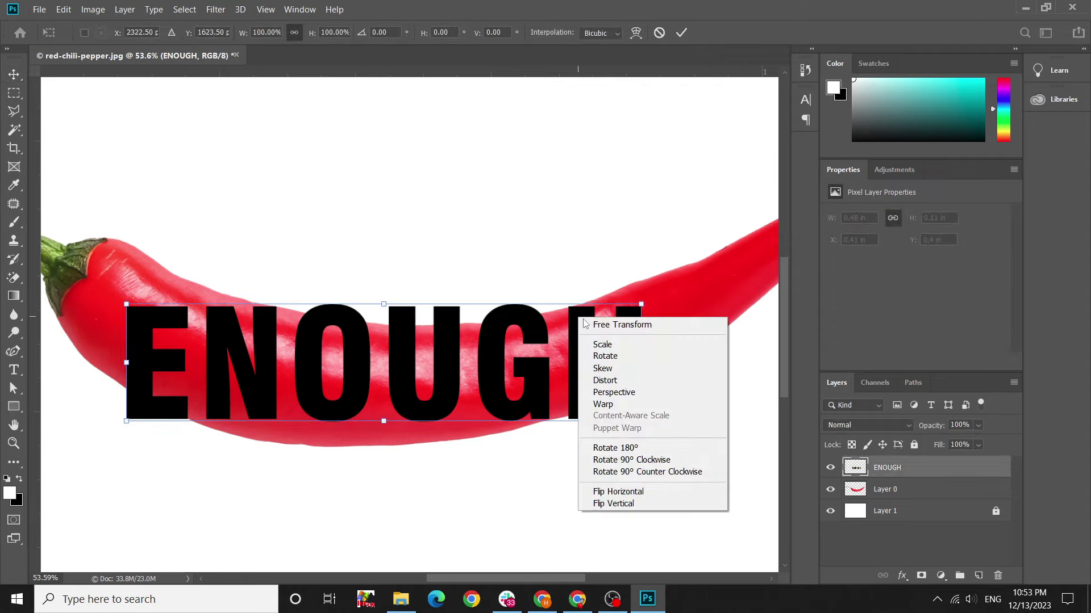
- Switch to Warp and bend the left end and bottom of ENOUGH along the pepper
click(625, 404)
drag(127, 305, 152, 271)
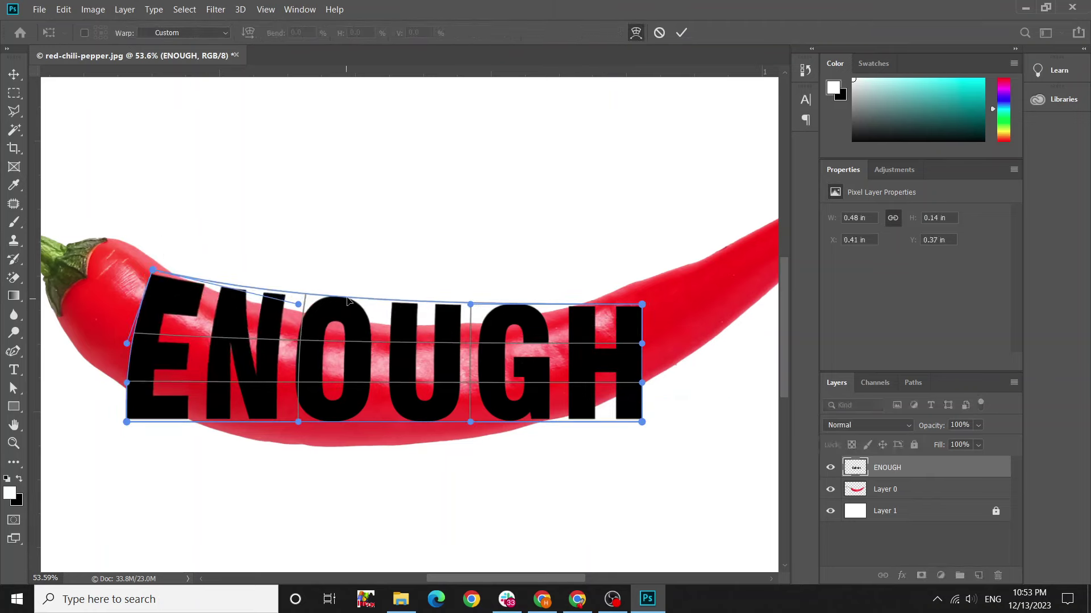
drag(348, 300, 346, 321)
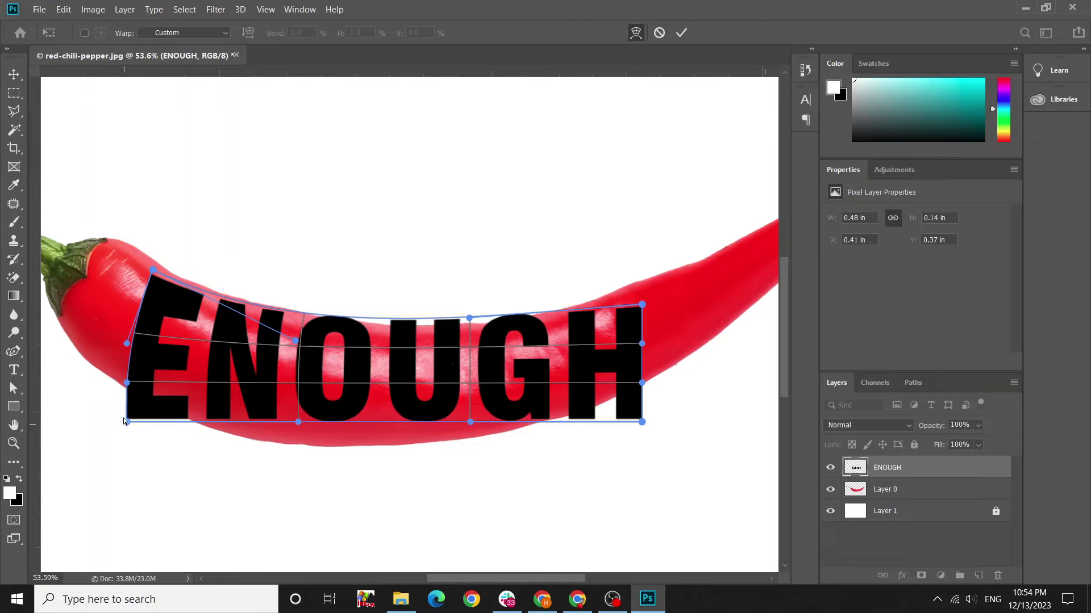
drag(126, 422, 124, 386)
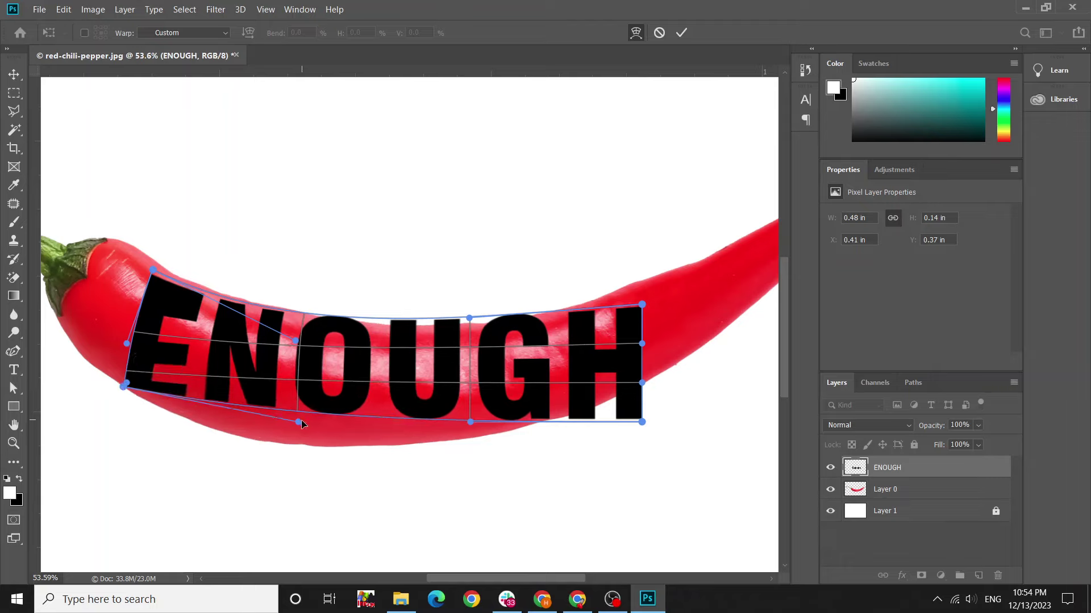
drag(299, 422, 282, 501)
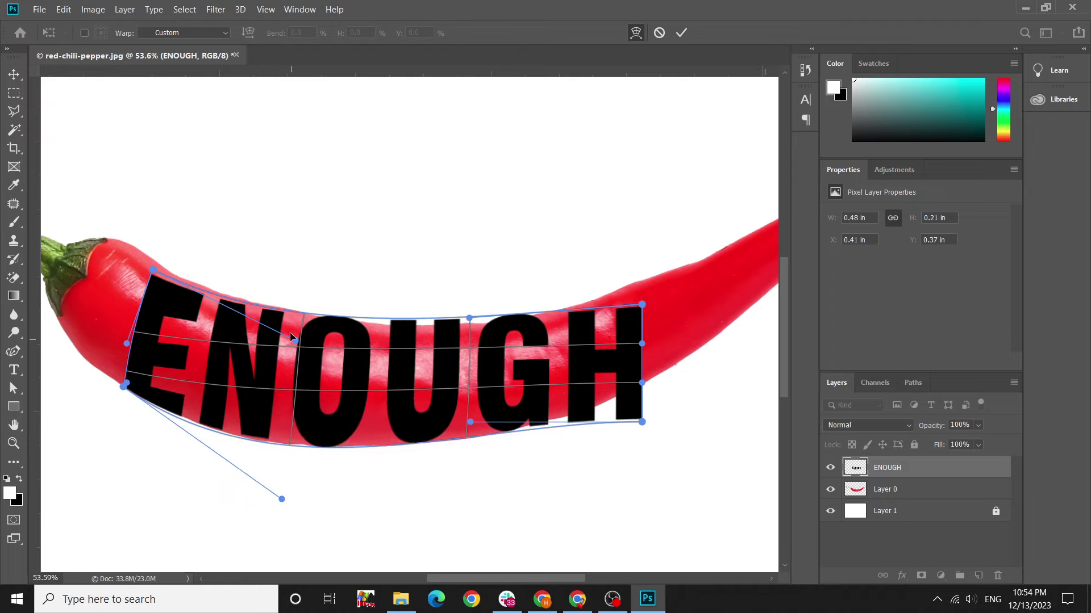
drag(291, 336, 290, 330)
drag(154, 272, 163, 265)
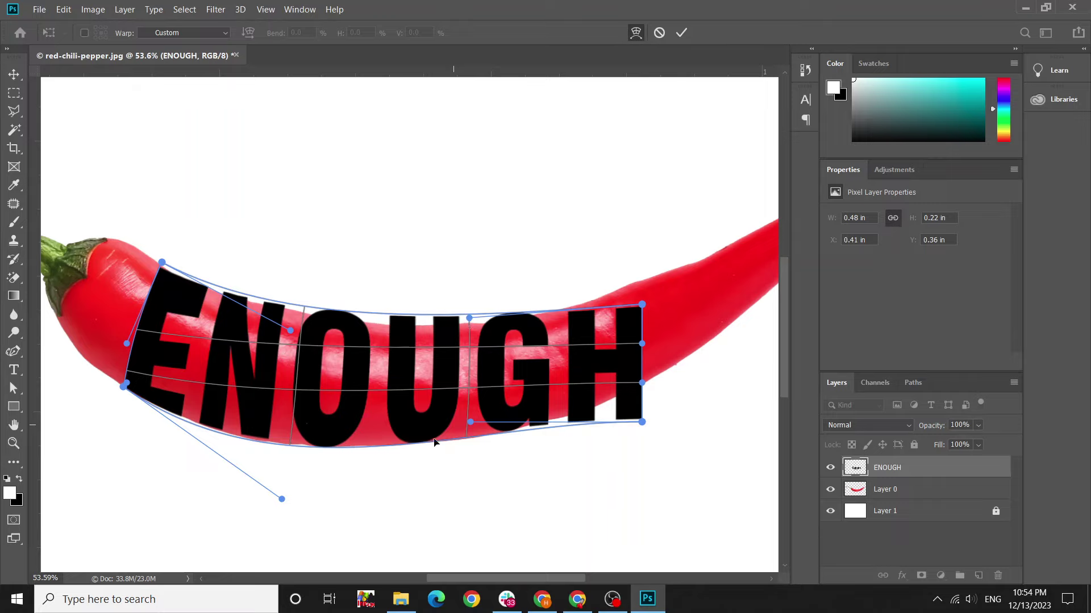
- Curve the middle and H end of the warp mesh to follow the pepper's bend
drag(464, 320, 461, 343)
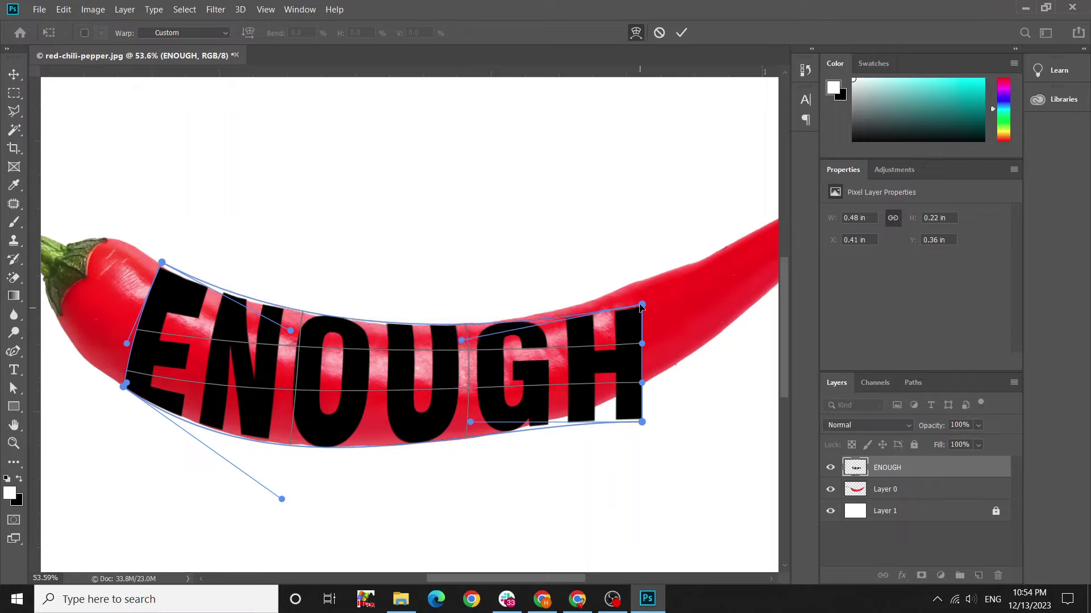
drag(641, 305, 626, 291)
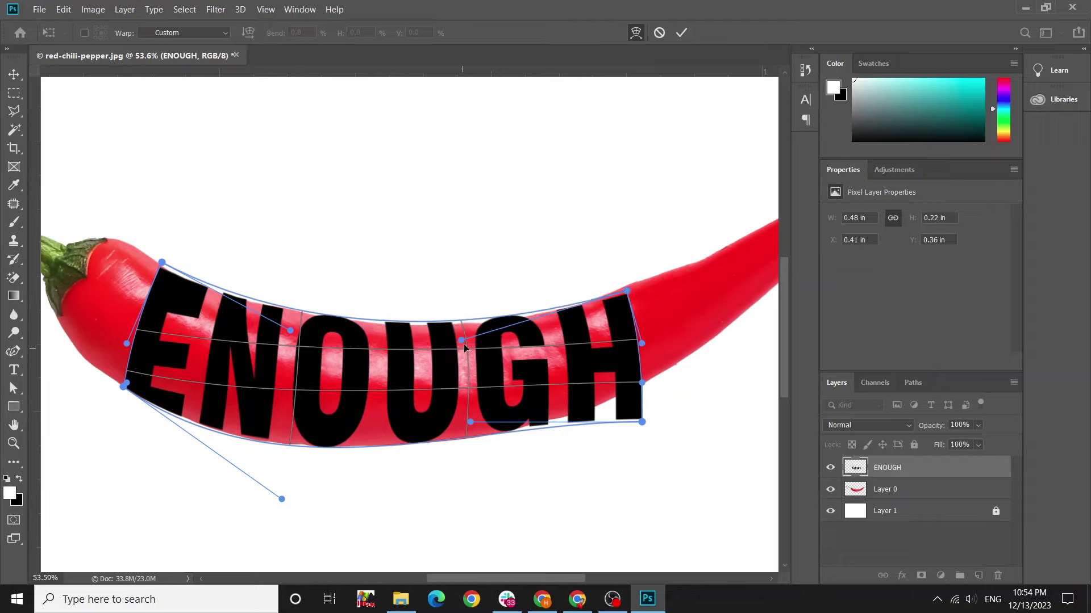
drag(464, 343, 469, 349)
drag(637, 426, 632, 399)
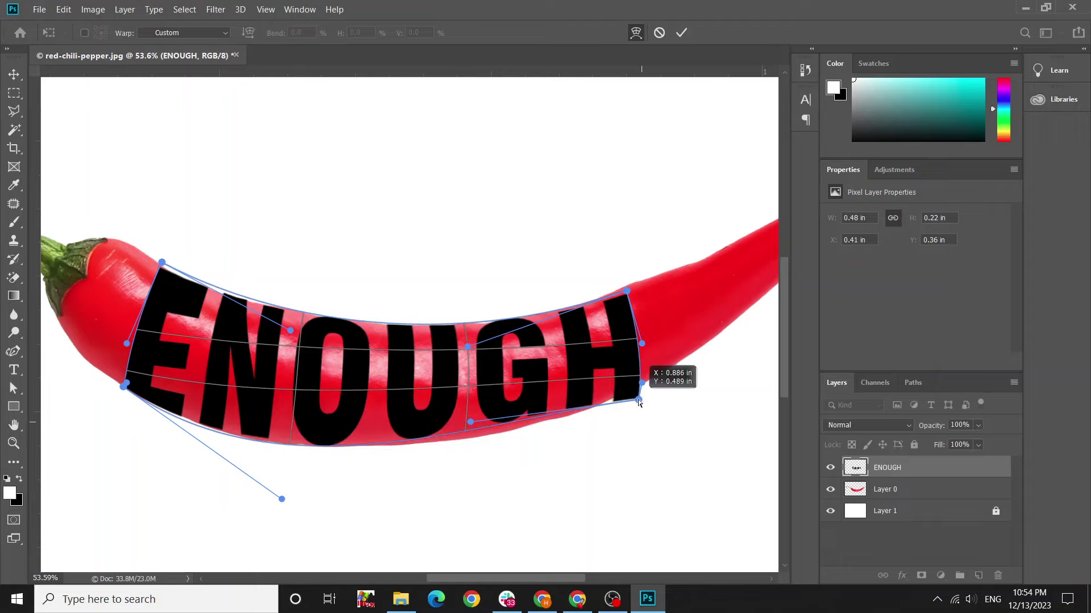
mouse_move(472, 424)
mouse_down()
mouse_move(493, 446)
mouse_move(488, 436)
mouse_up()
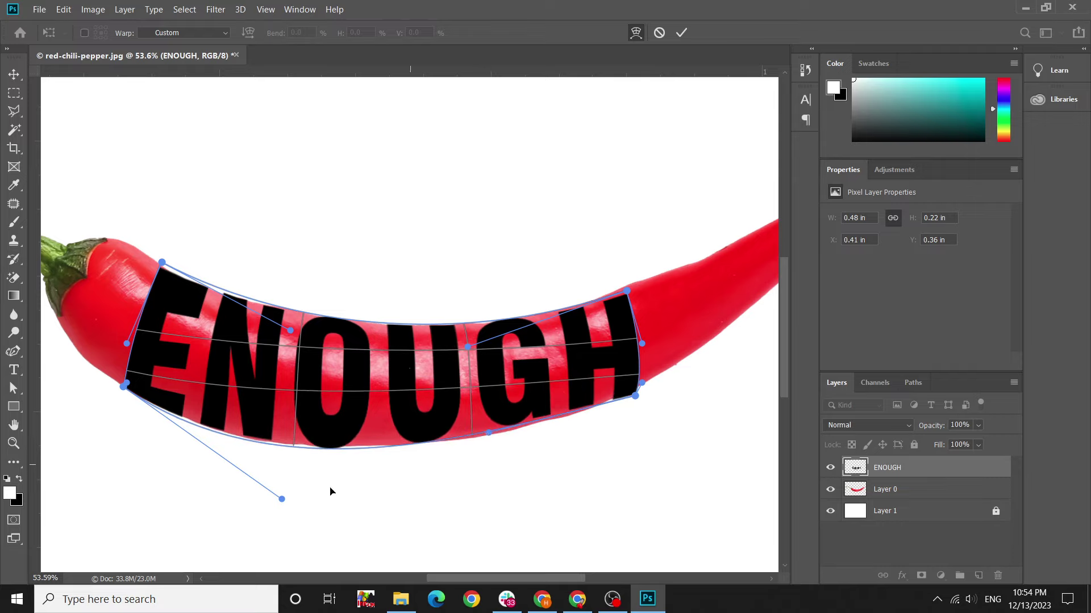
drag(285, 495, 285, 491)
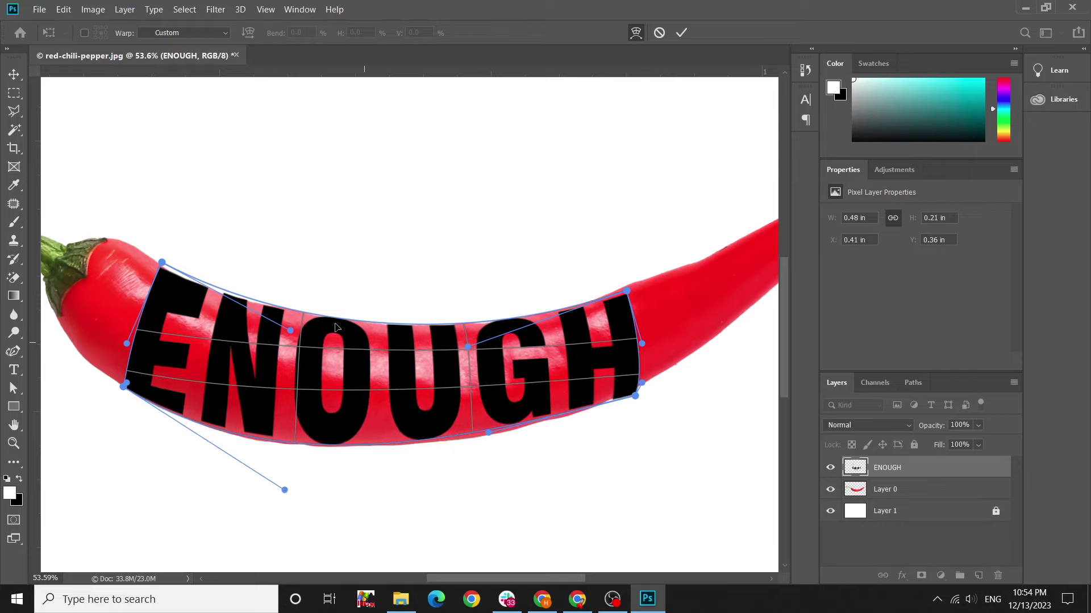
- Fine-tune the warp handles so ENOUGH hugs the chili's curve
drag(288, 334, 286, 337)
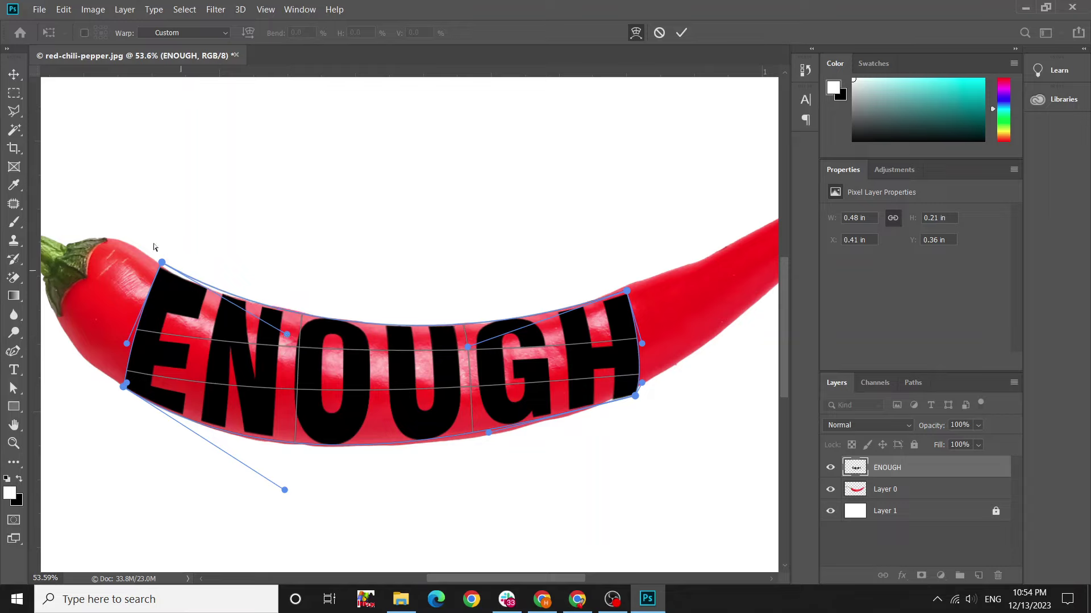
drag(163, 265, 164, 266)
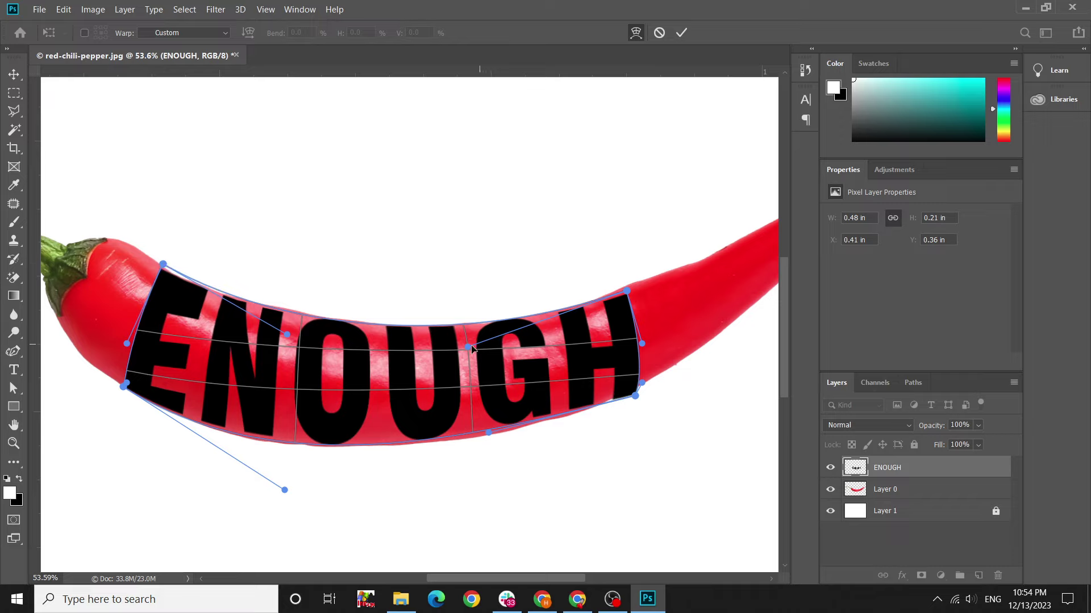
drag(472, 349, 472, 342)
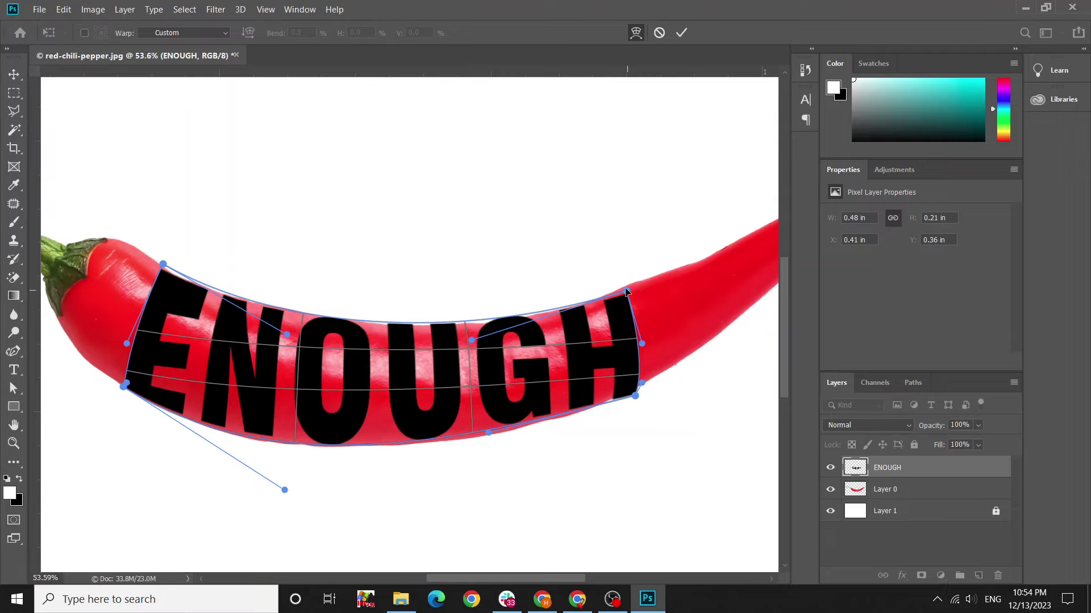
drag(625, 291, 620, 290)
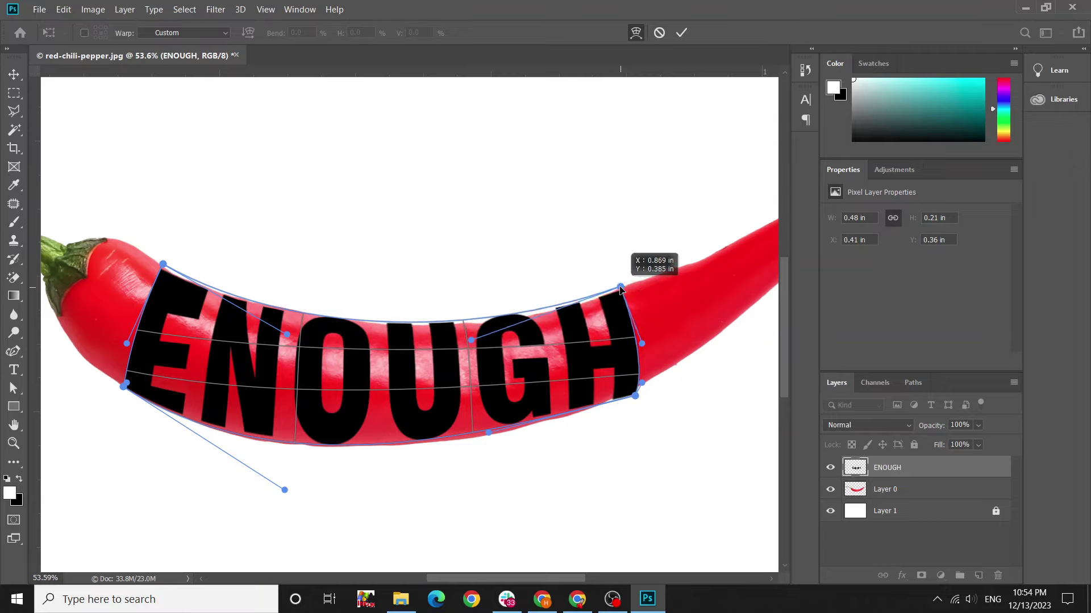
drag(471, 343, 480, 355)
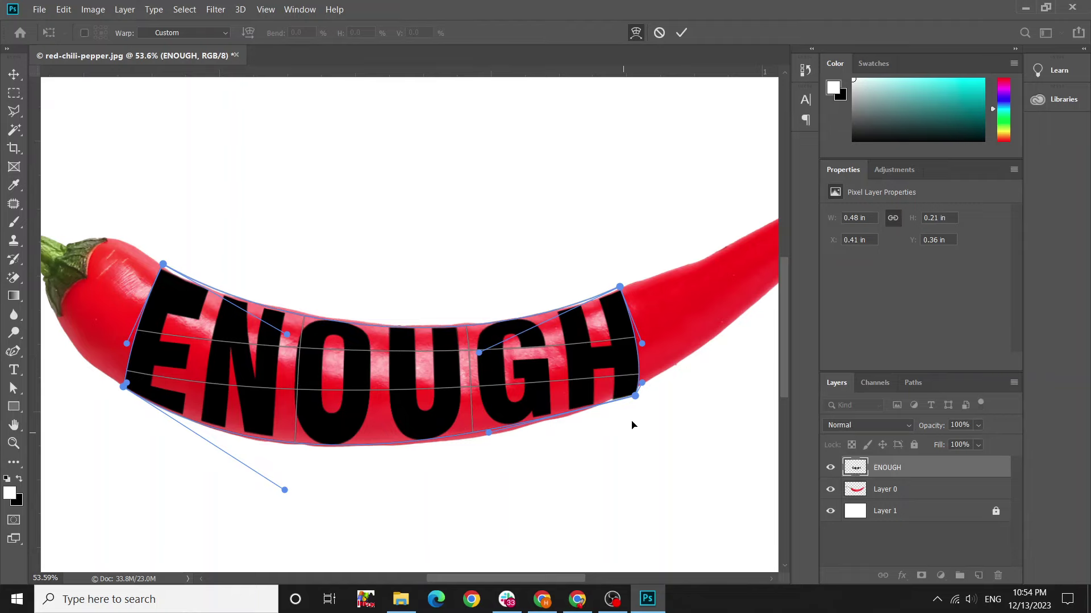
scroll(635, 404, up, 5)
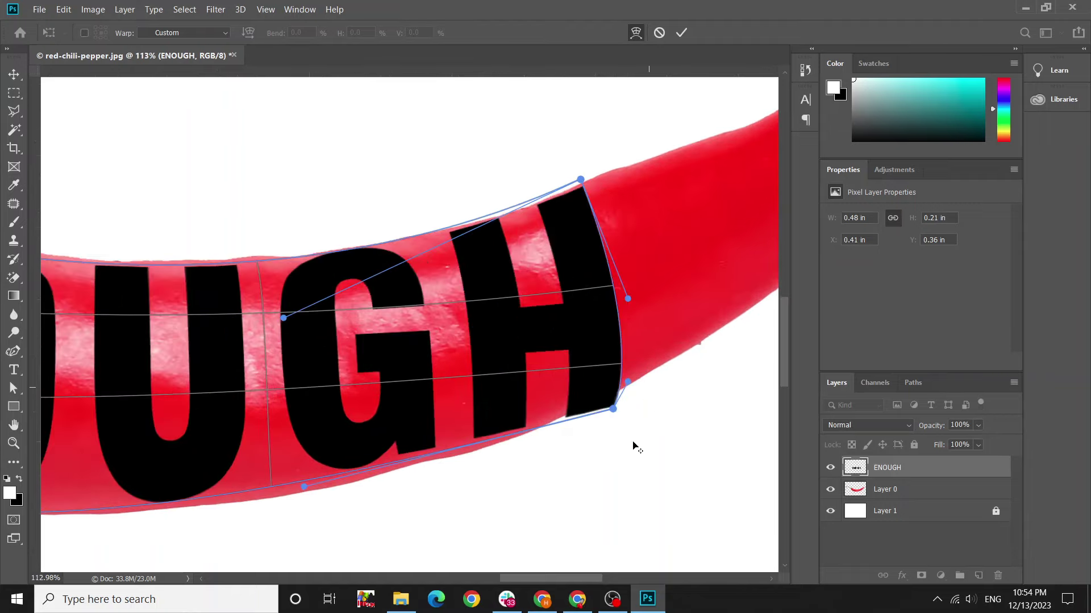
drag(618, 406, 614, 395)
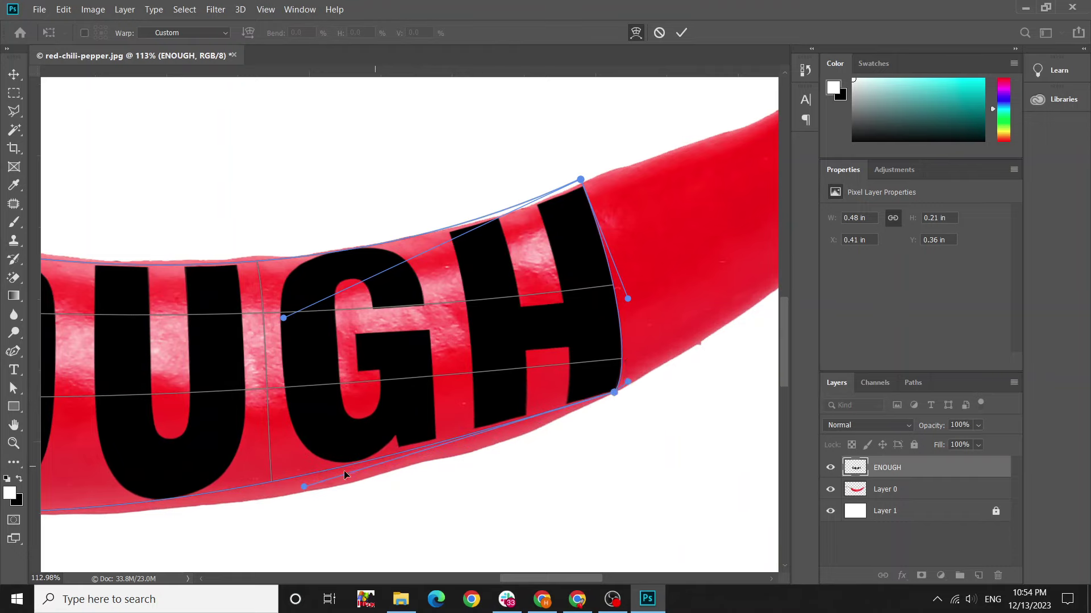
drag(306, 492, 314, 511)
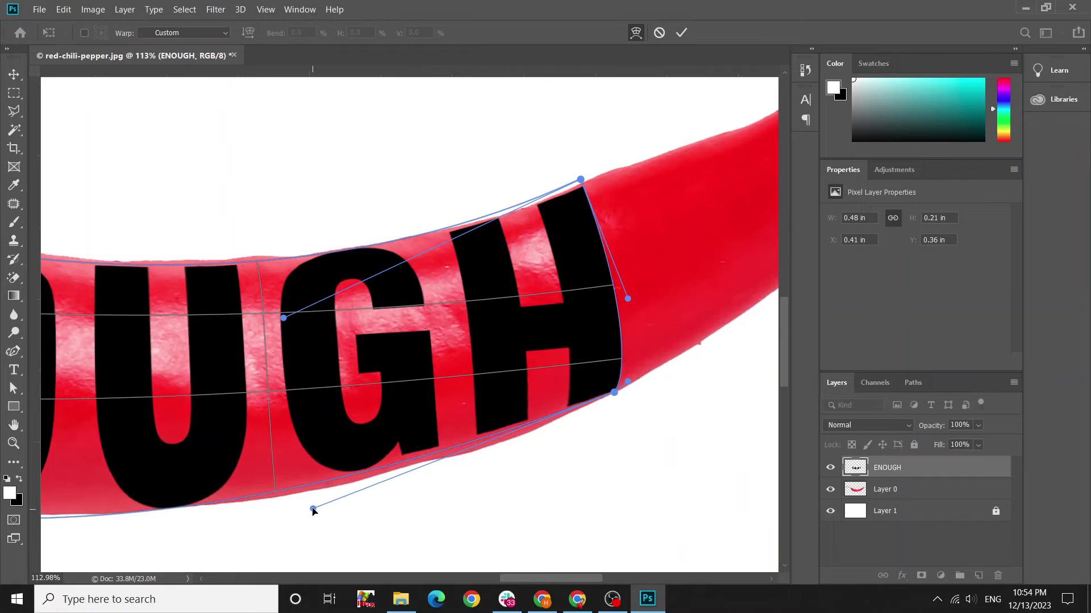
scroll(471, 350, down, 2)
scroll(486, 341, down, 1)
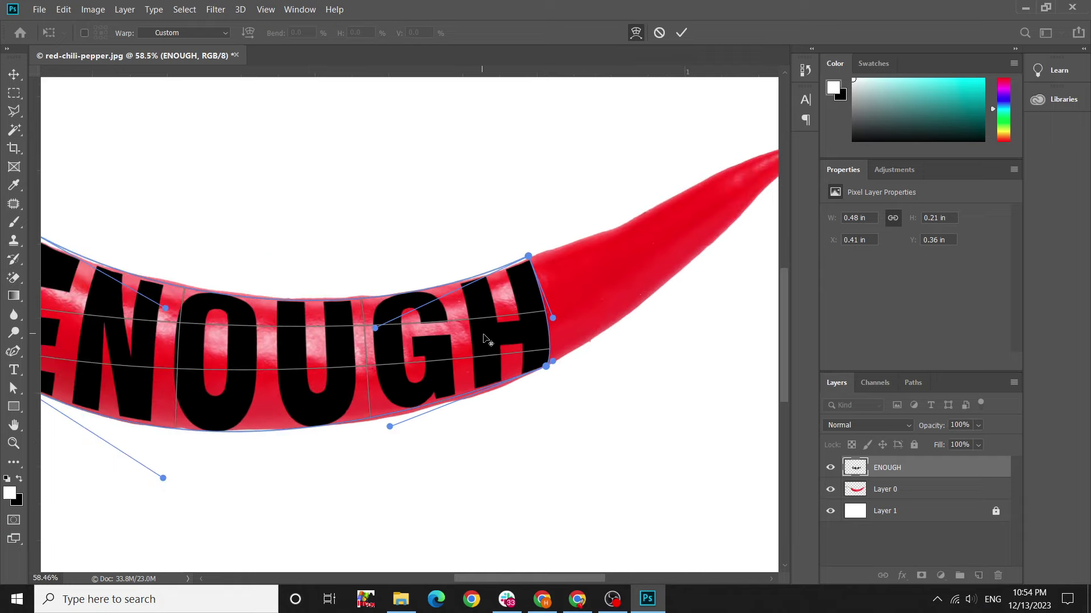
scroll(486, 341, down, 2)
scroll(473, 342, left, 1)
scroll(432, 289, left, 1)
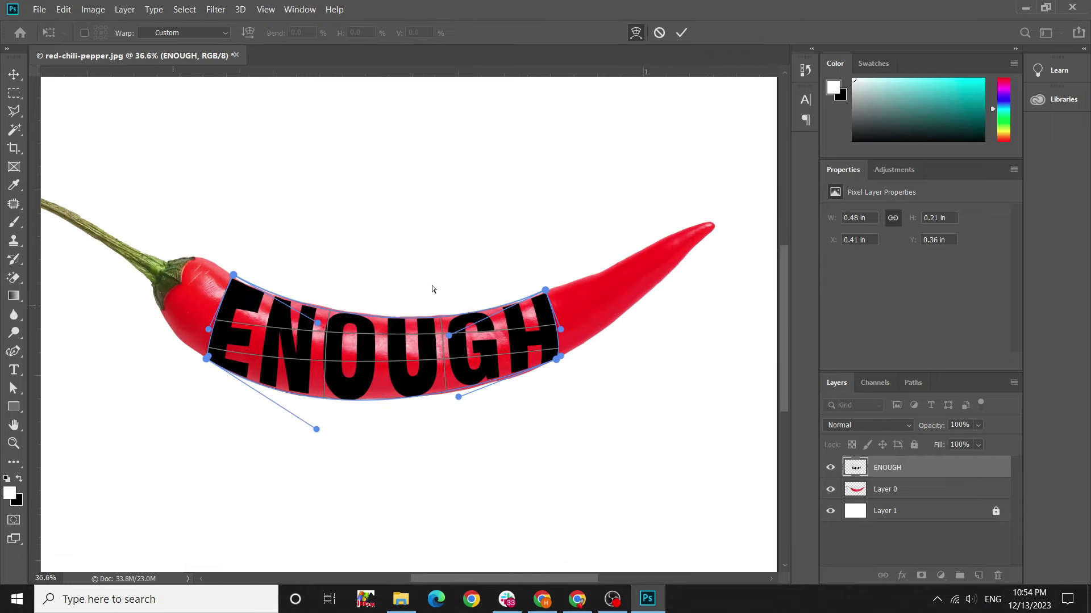
- Commit the warp and Magic Wand-select every ENOUGH letter into one selection
click(526, 225)
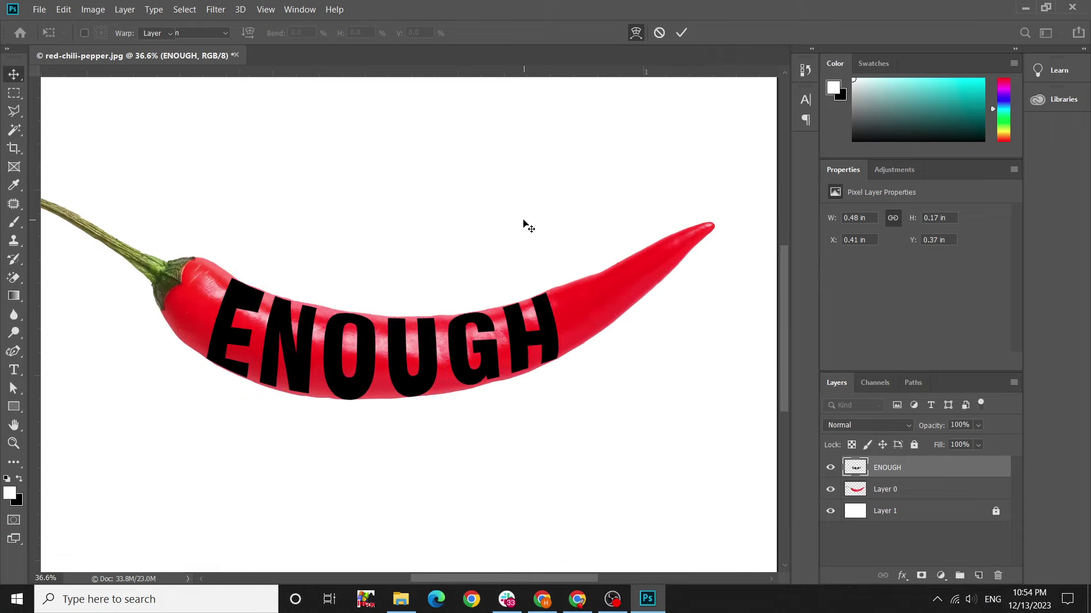
click(554, 344)
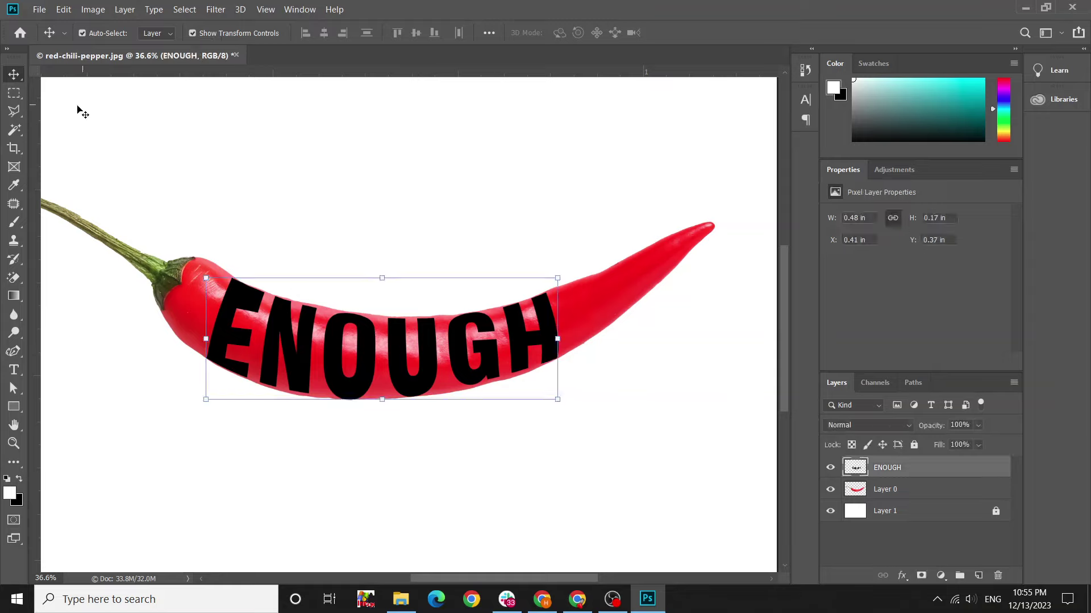
click(14, 130)
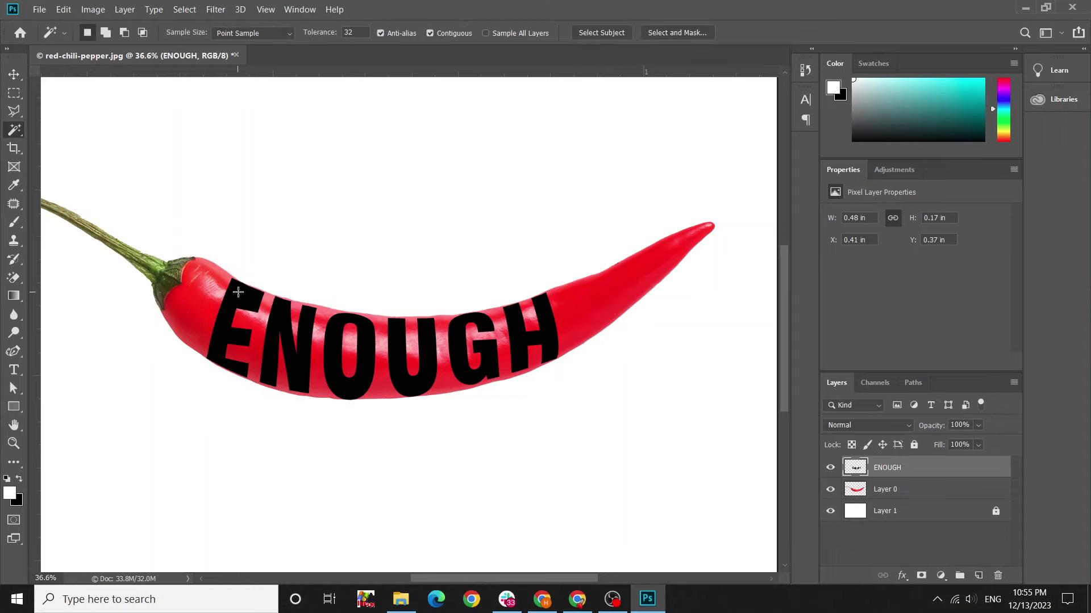
shift+click(294, 330)
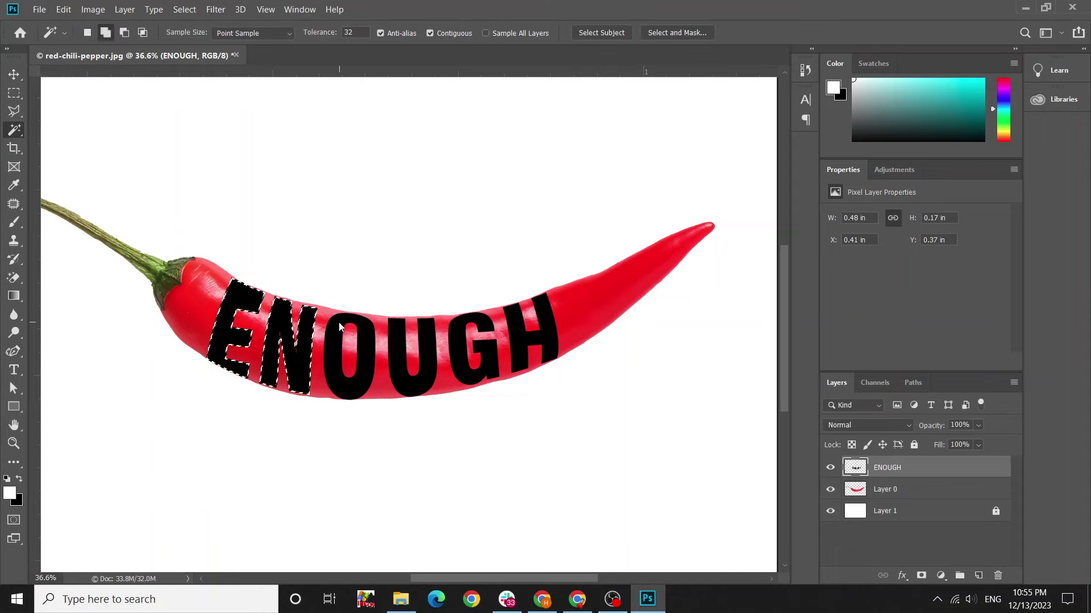
shift+click(339, 327)
shift+click(389, 339)
shift+click(454, 335)
shift+click(520, 326)
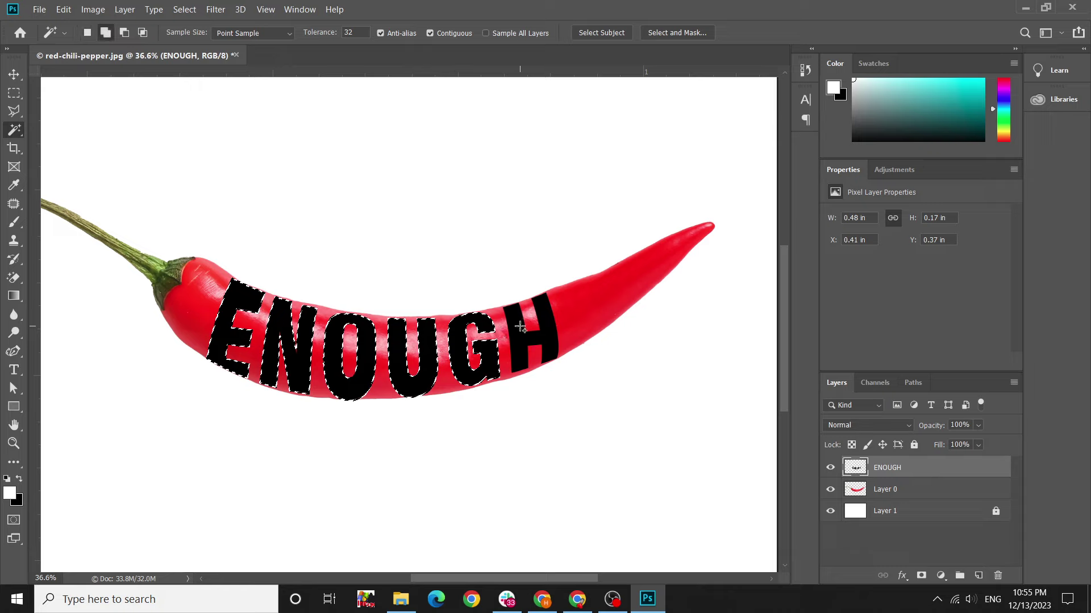
- Mask Layer 0 to the letter selection, hide the black ENOUGH layer, and target the mask
key(v)
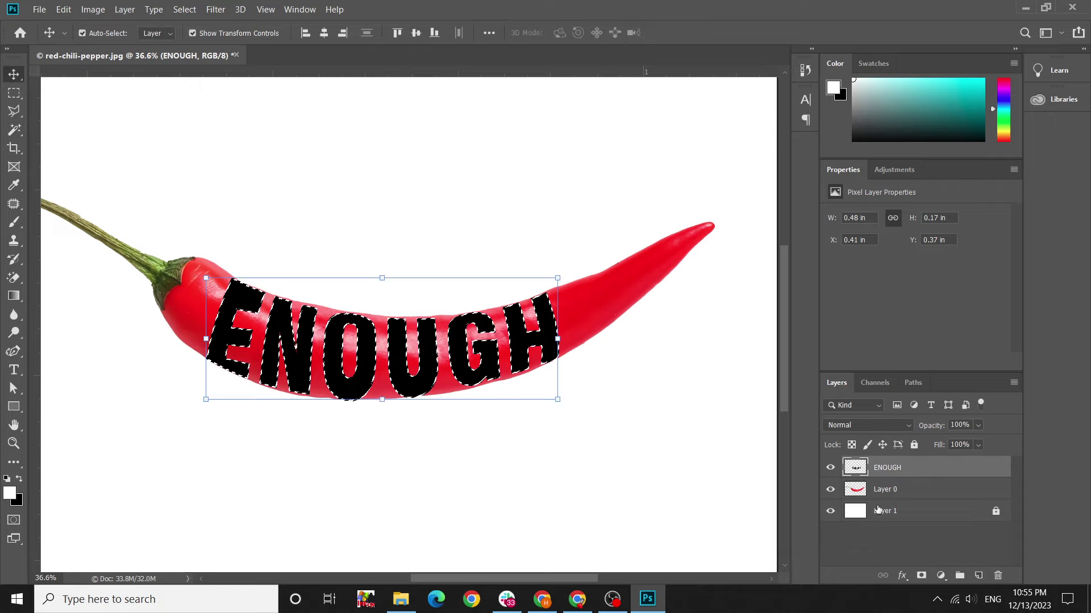
click(885, 490)
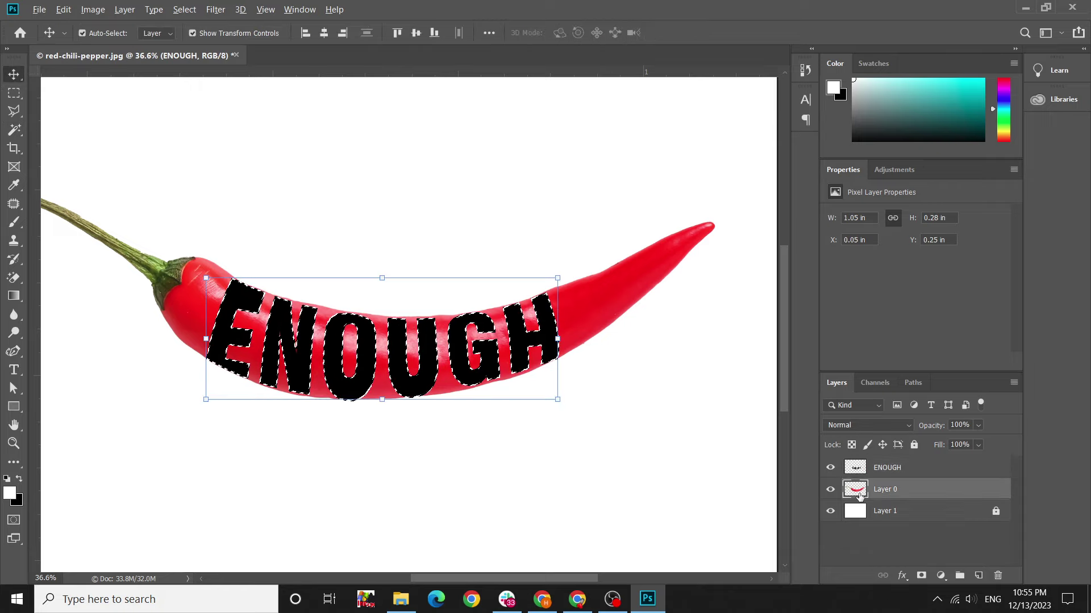
click(919, 575)
click(829, 467)
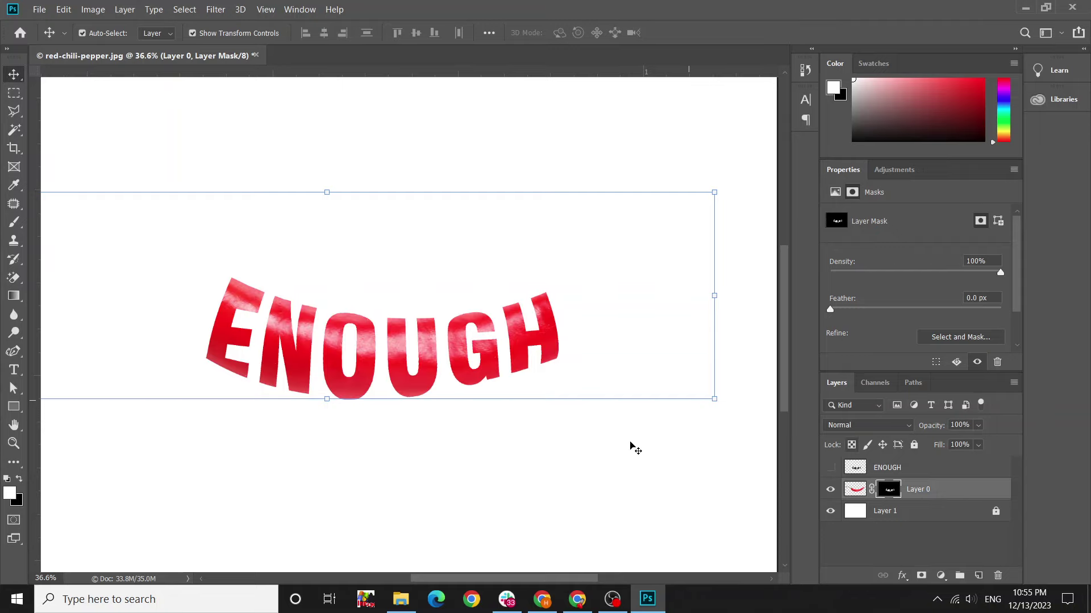
click(533, 346)
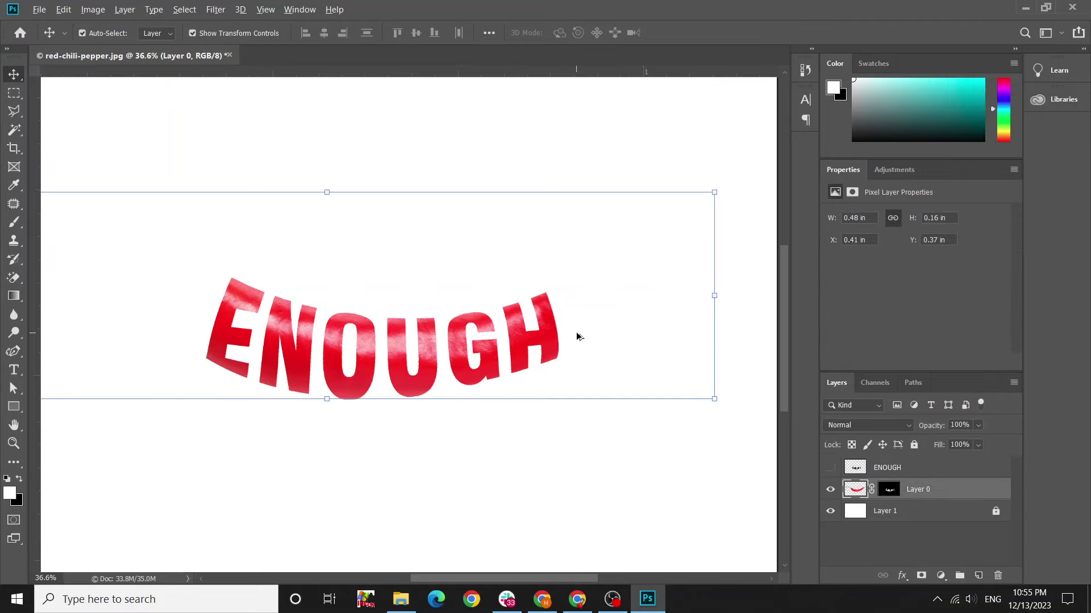
scroll(577, 337, down, 3)
click(889, 490)
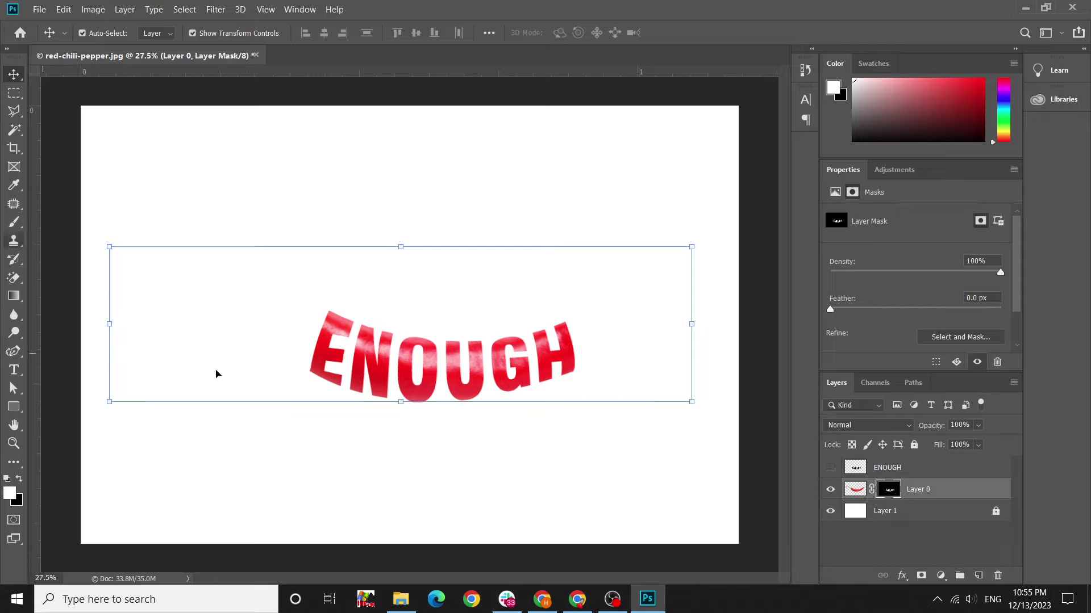
click(17, 225)
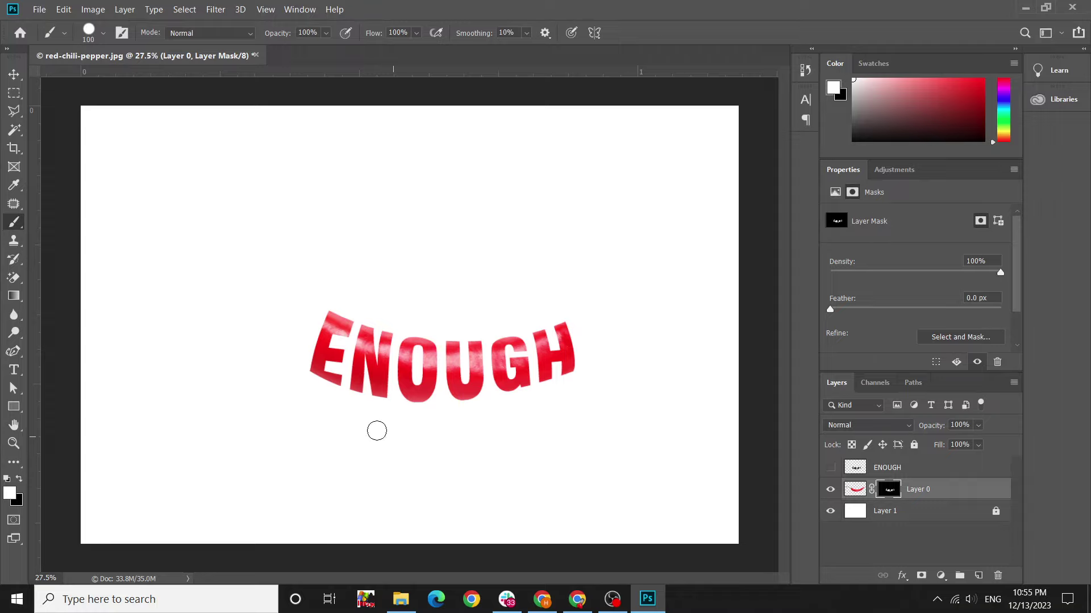
- Paint the mask white with a 300 brush over the pepper tip and stem
key(bracketright)
key(bracketright)
key(bracketright)
key(bracketright)
mouse_move(607, 321)
mouse_down()
mouse_move(594, 358)
mouse_move(652, 282)
mouse_move(704, 248)
mouse_up()
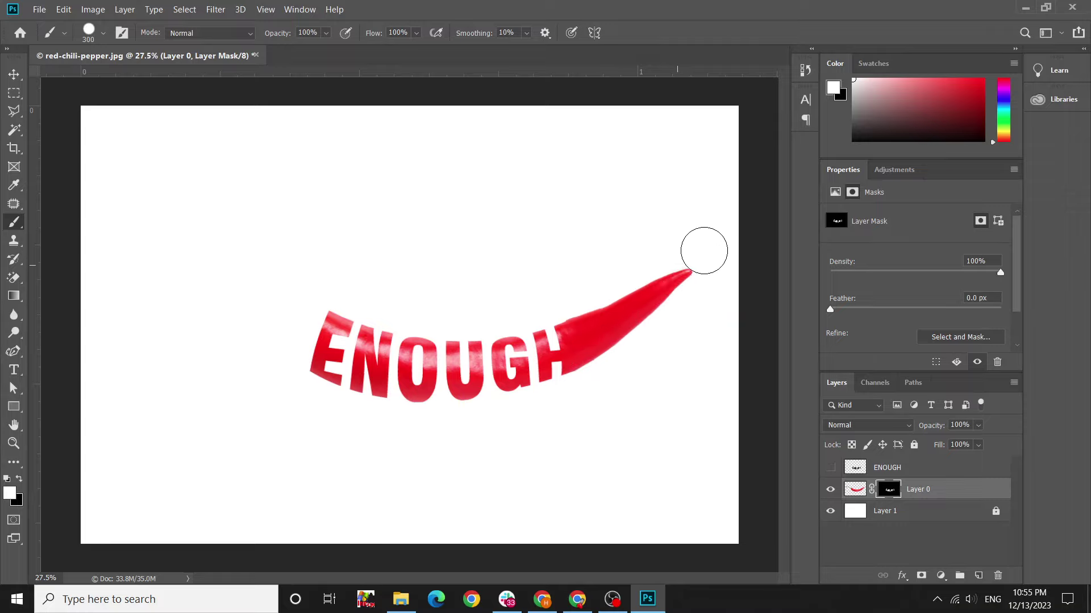
mouse_move(318, 316)
mouse_down()
mouse_move(301, 322)
mouse_move(291, 365)
mouse_move(268, 260)
mouse_move(263, 290)
mouse_move(124, 251)
mouse_move(110, 288)
mouse_move(224, 263)
mouse_move(236, 297)
mouse_up()
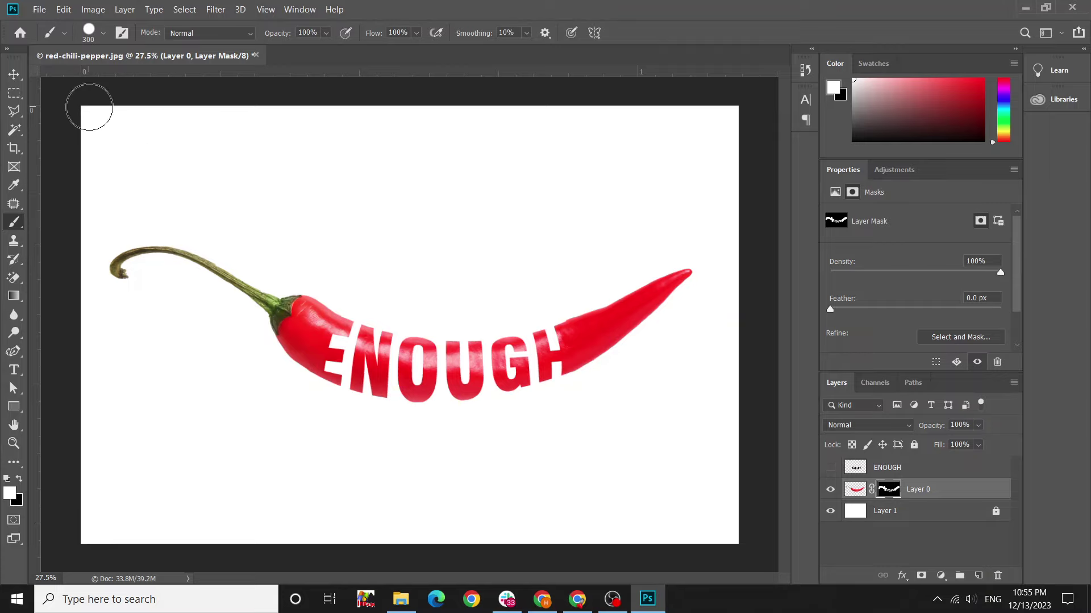
click(14, 74)
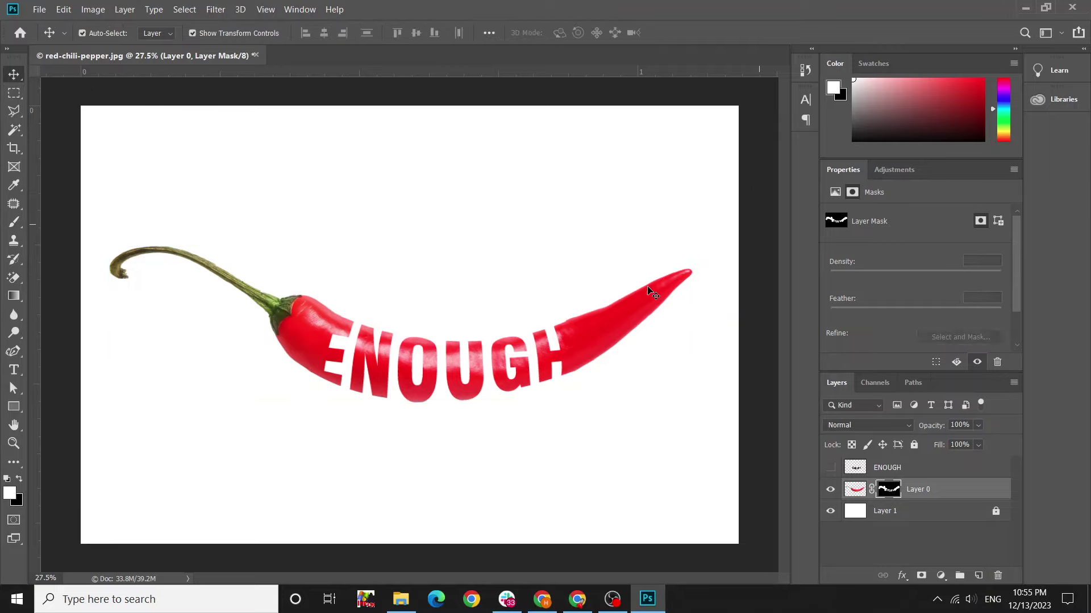
click(708, 261)
click(909, 542)
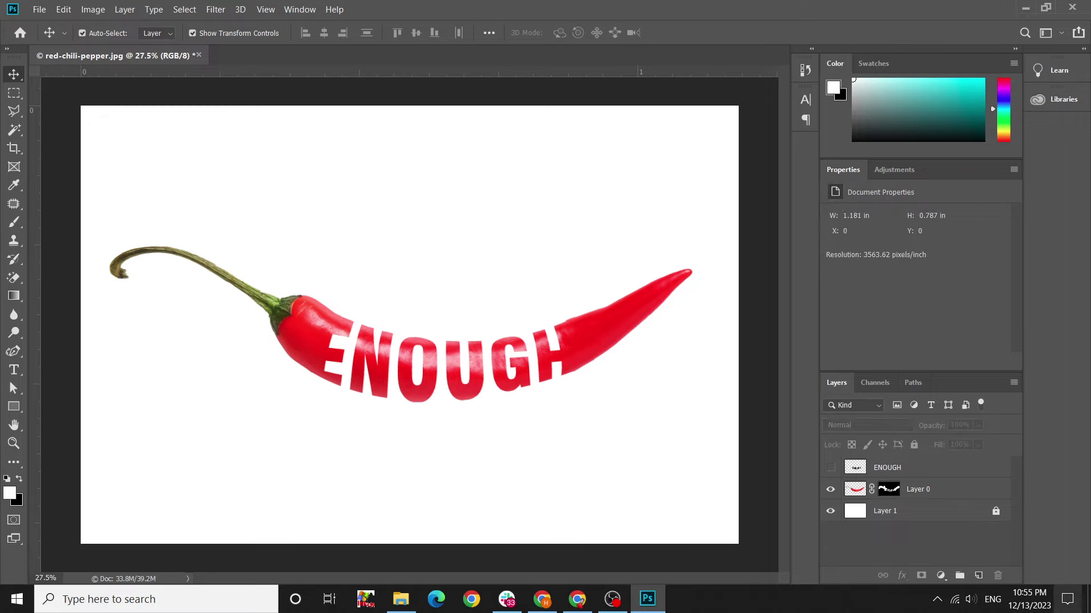
- Apply Curves to Layer 0, lowering the midtones to about Input 84 / Output 61
click(958, 489)
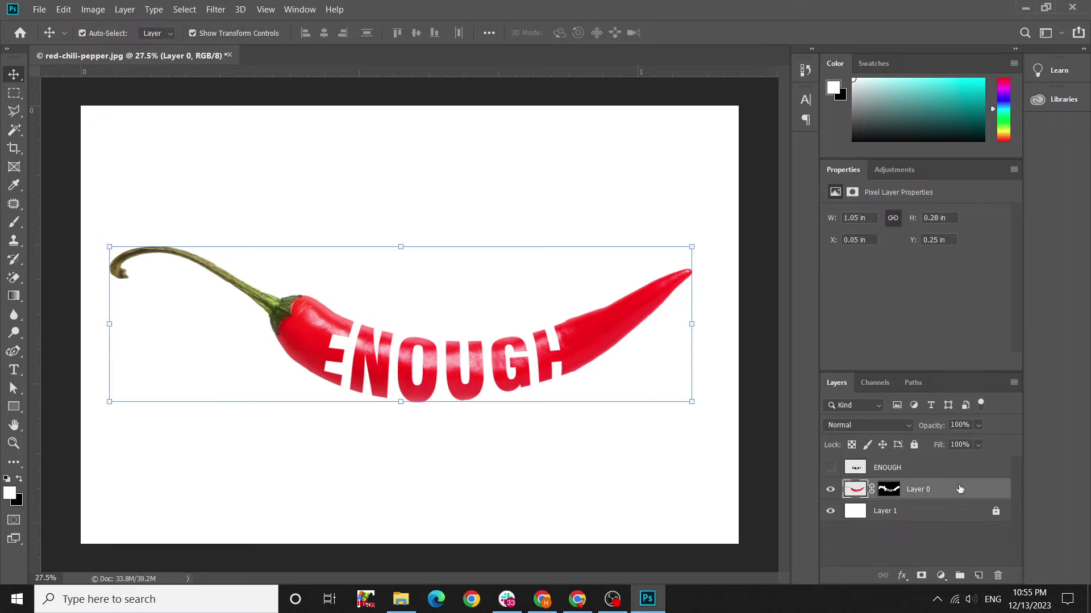
key(ctrl+m)
drag(767, 40, 839, 14)
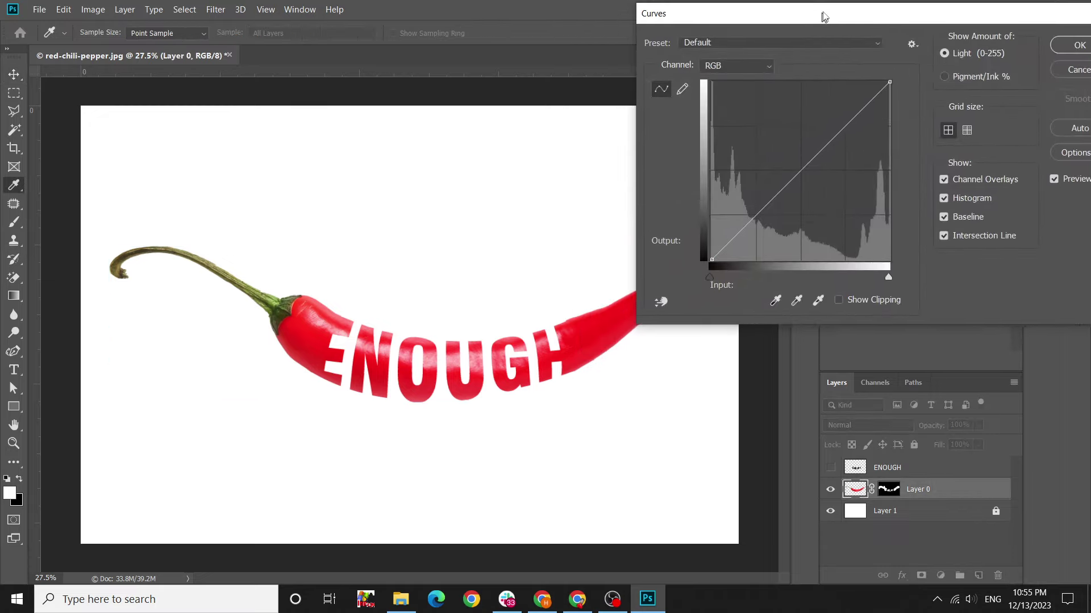
drag(790, 214, 784, 220)
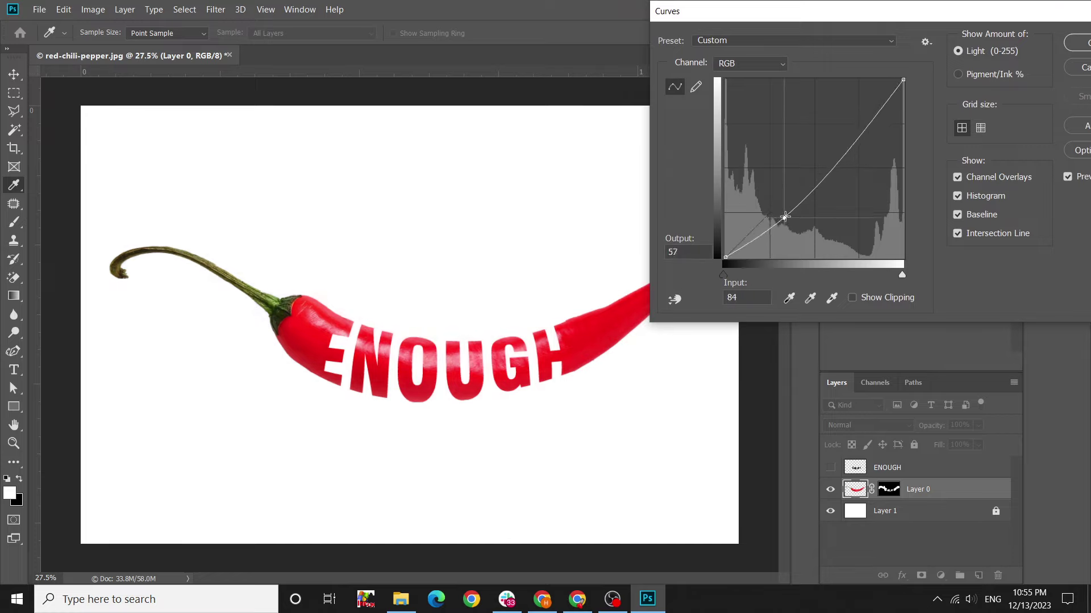
drag(784, 220, 784, 216)
click(1086, 51)
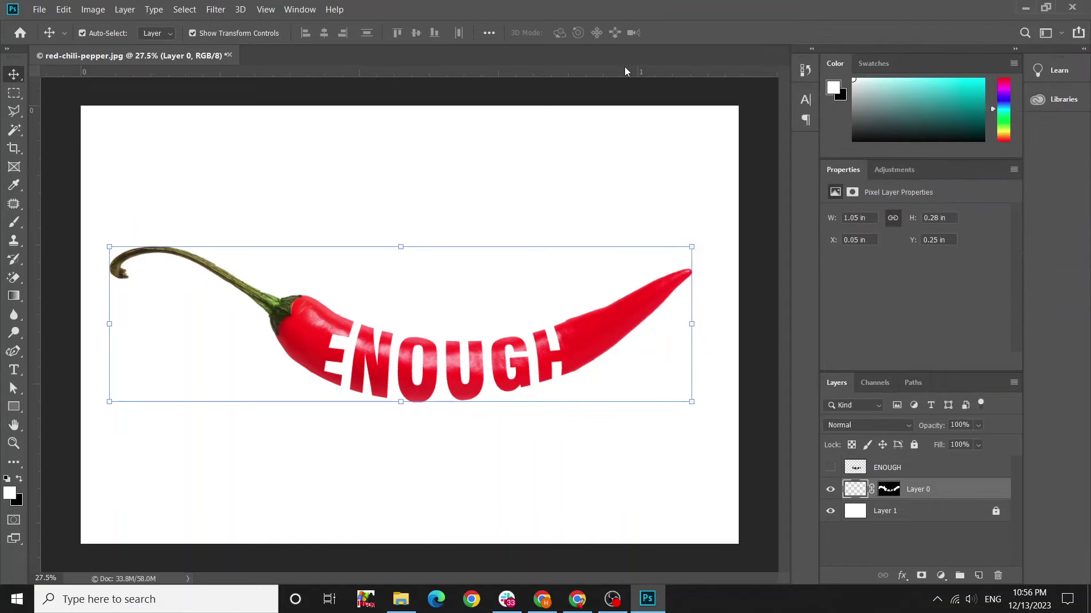
click(651, 479)
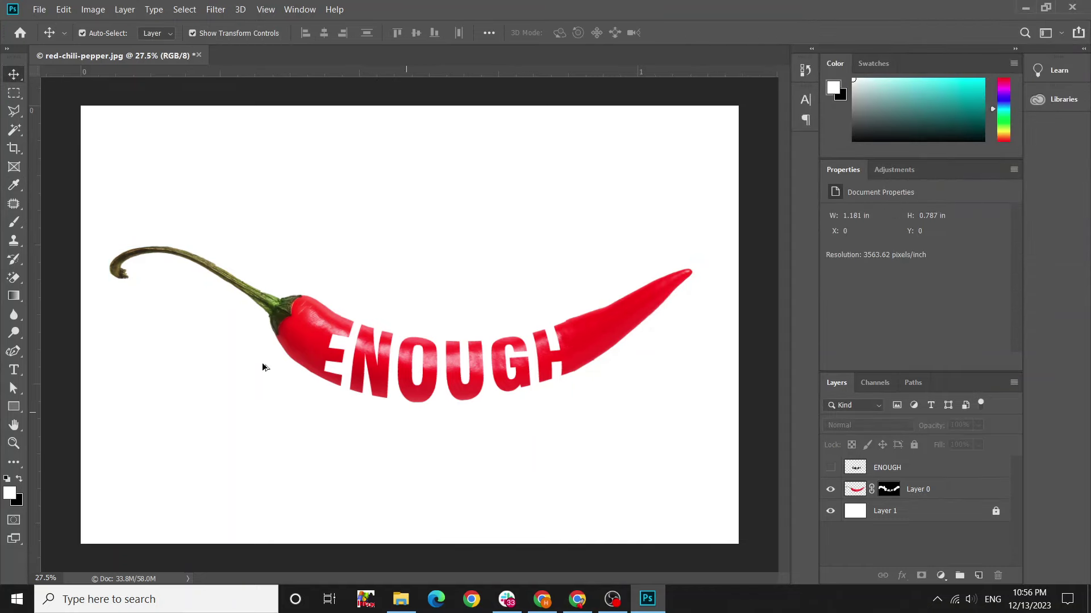
scroll(199, 326, up, 2)
scroll(185, 294, down, 1)
scroll(186, 295, down, 2)
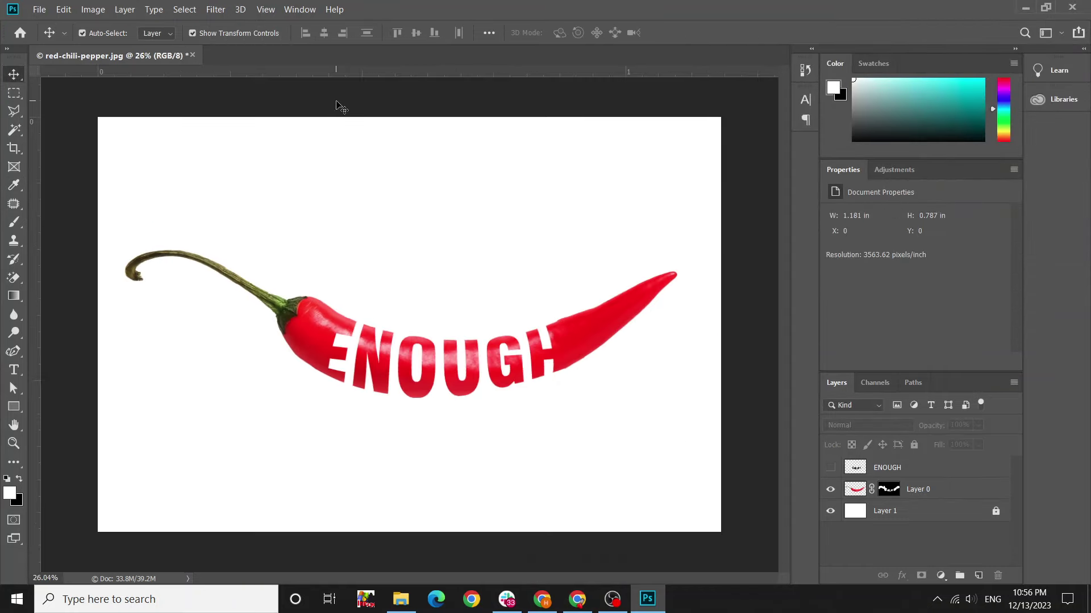